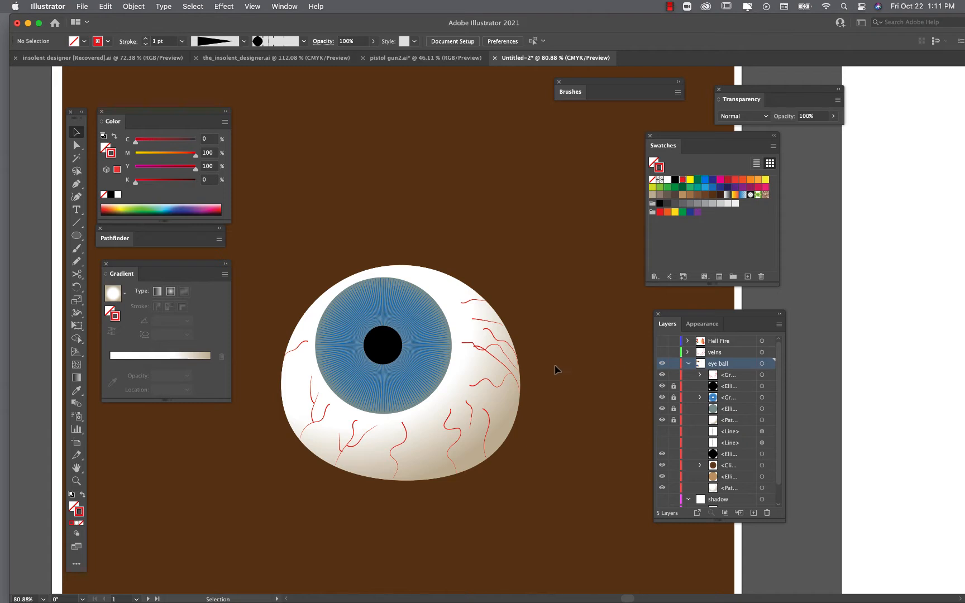
- Select the eyeball group and lock it in the eye ball layer
{"action": "left_click", "coordinate": [507, 368]}
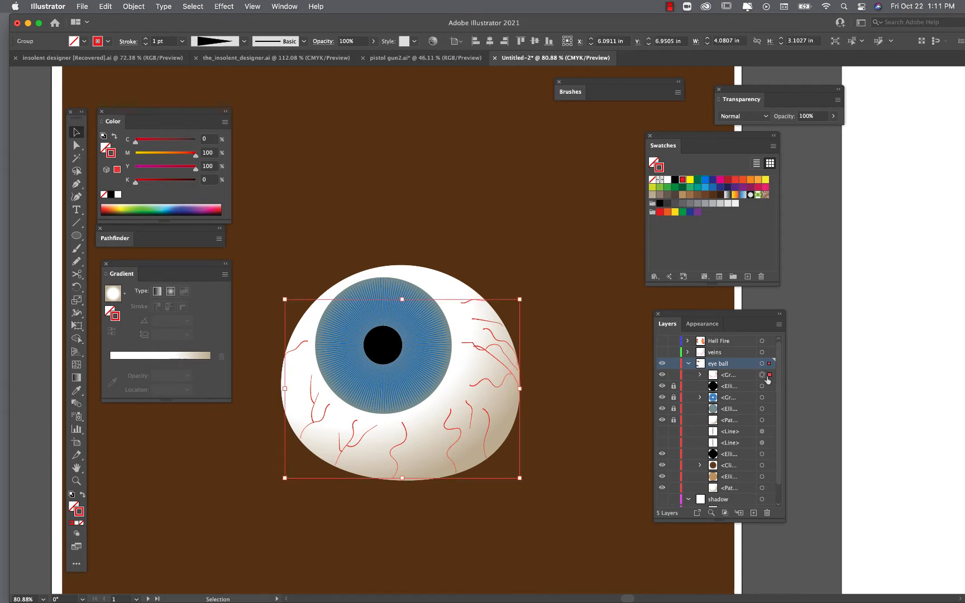
{"action": "left_click", "coordinate": [673, 375]}
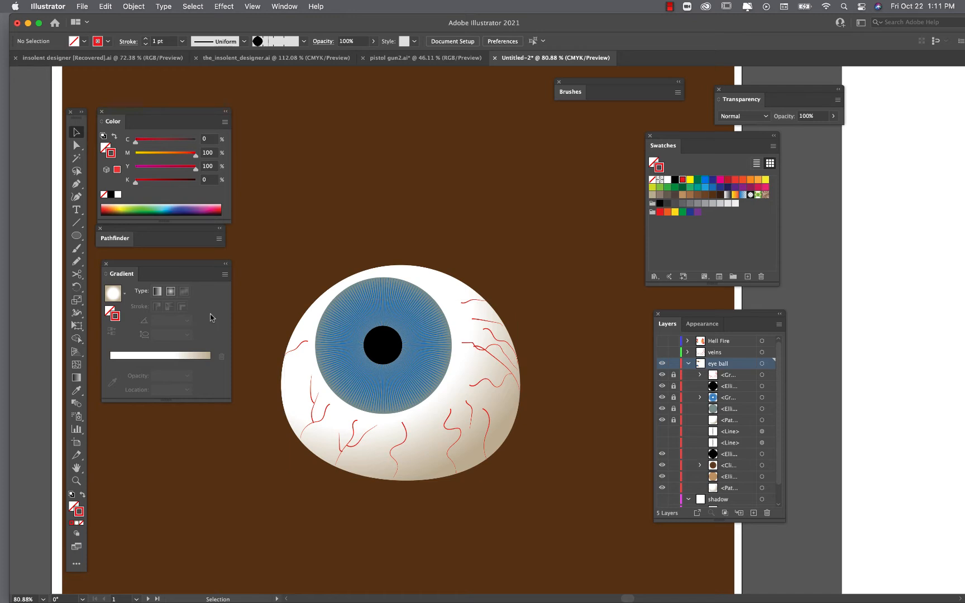
- Draw a flat ellipse about 3.95 × 0.76 in across the bottom of the eyeball
{"action": "left_click", "coordinate": [78, 237]}
{"action": "left_click_drag", "start_coordinate": [292, 455], "coordinate": [519, 499]}
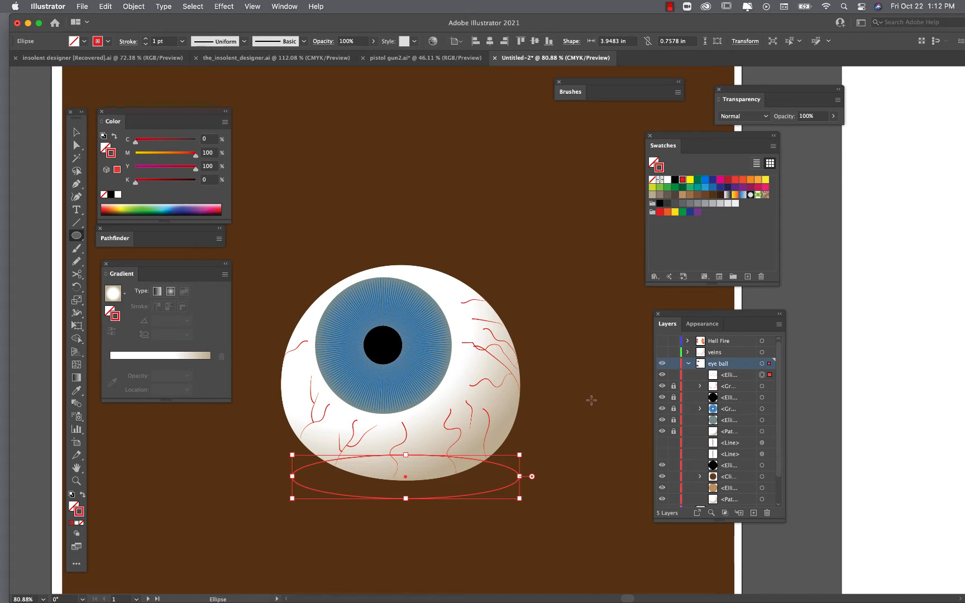
{"action": "left_click", "coordinate": [77, 132]}
{"action": "left_click", "coordinate": [593, 513]}
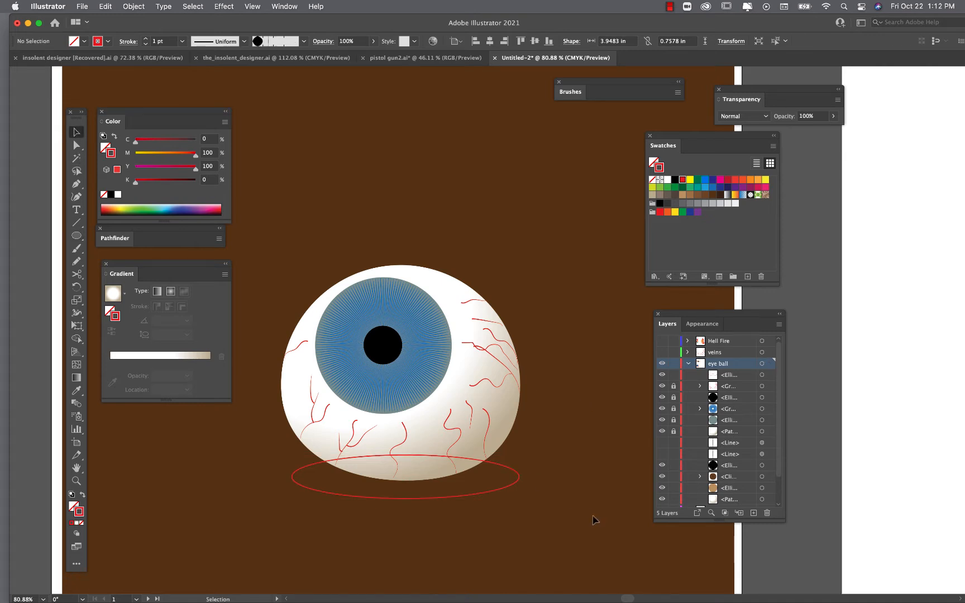
- Copy the ellipse, paste it in front, and scale the copy down to about 3.17 in wide
{"action": "left_click", "coordinate": [688, 364]}
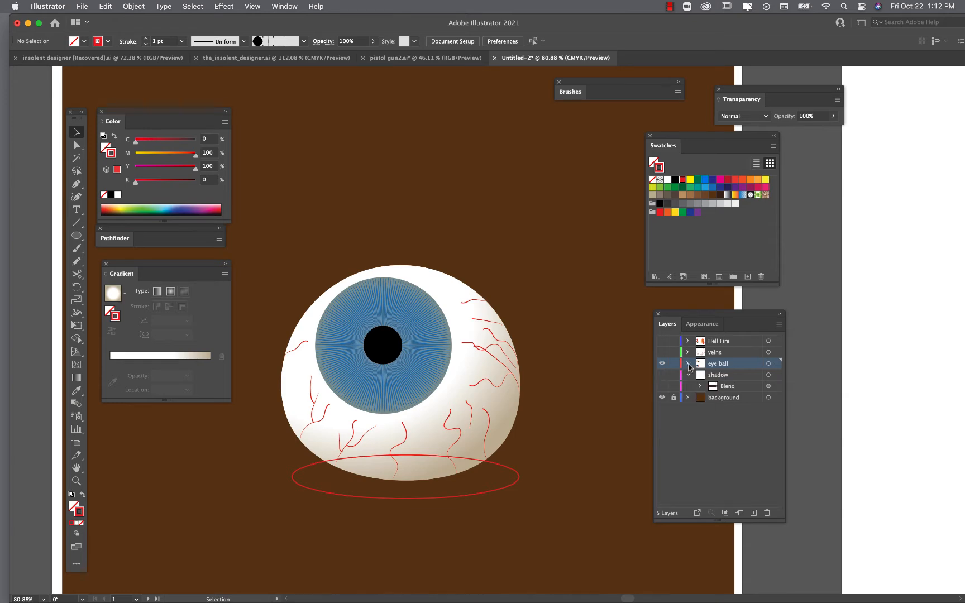
{"action": "left_click", "coordinate": [688, 363]}
{"action": "scroll", "coordinate": [457, 518], "scroll_direction": "up", "scroll_amount": 3}
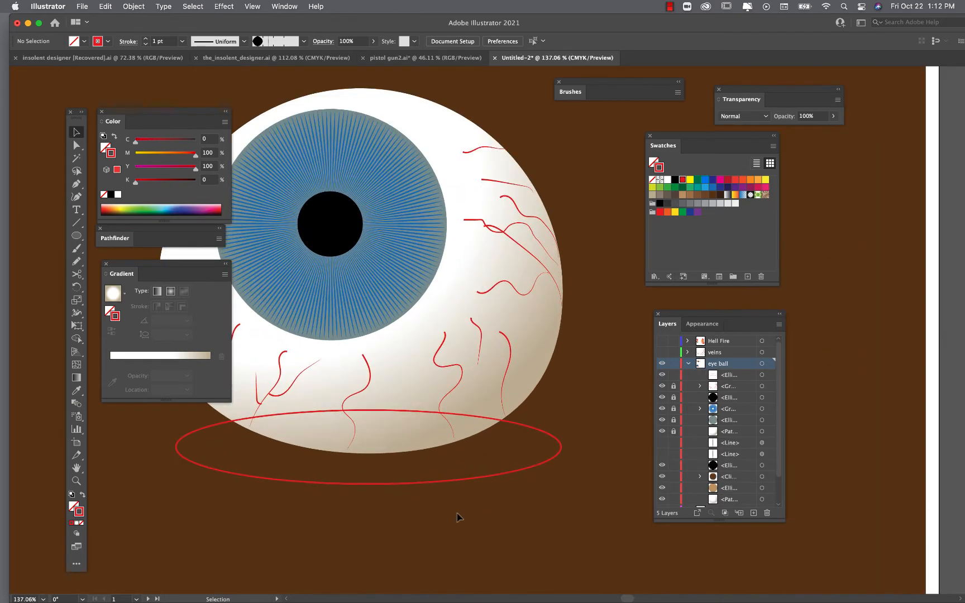
{"action": "left_click", "coordinate": [474, 483]}
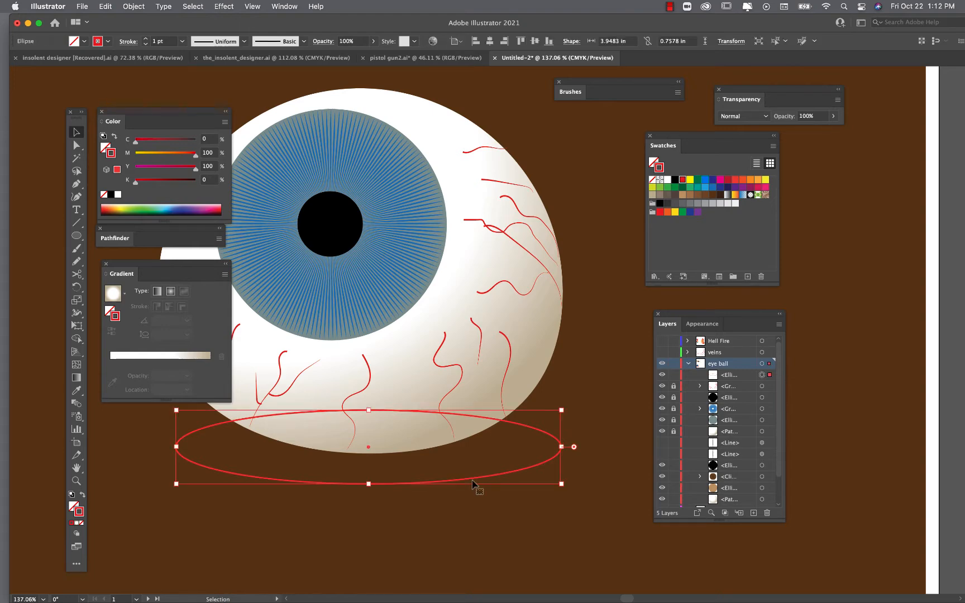
{"action": "key", "text": "a"}
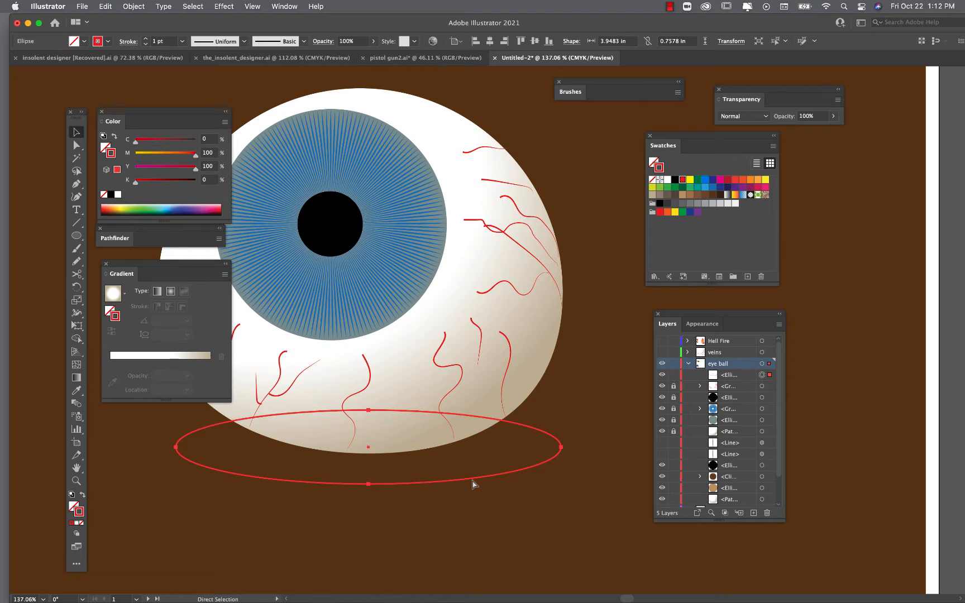
{"action": "key", "text": "super+c"}
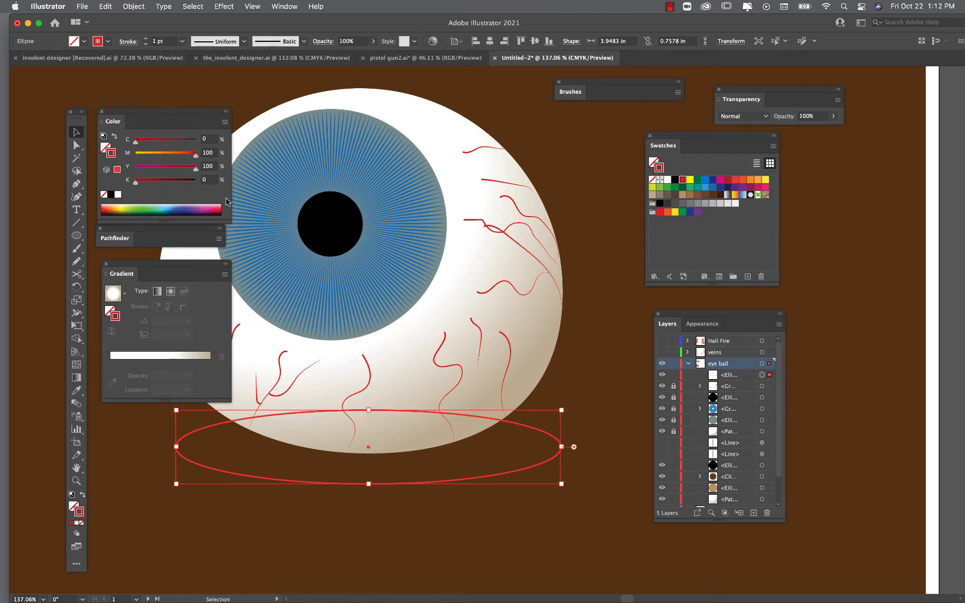
{"action": "left_click", "coordinate": [113, 9]}
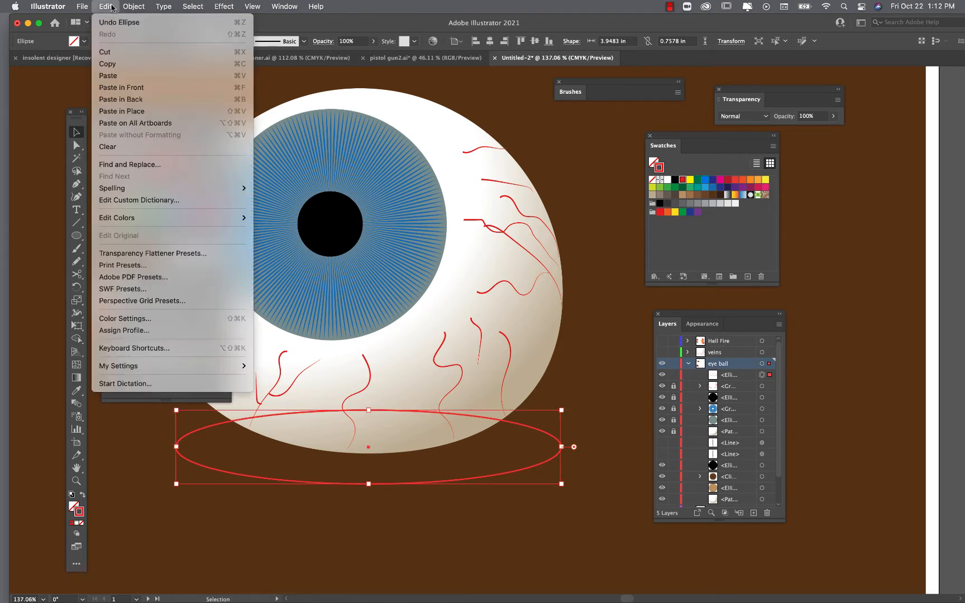
{"action": "left_click", "coordinate": [142, 88]}
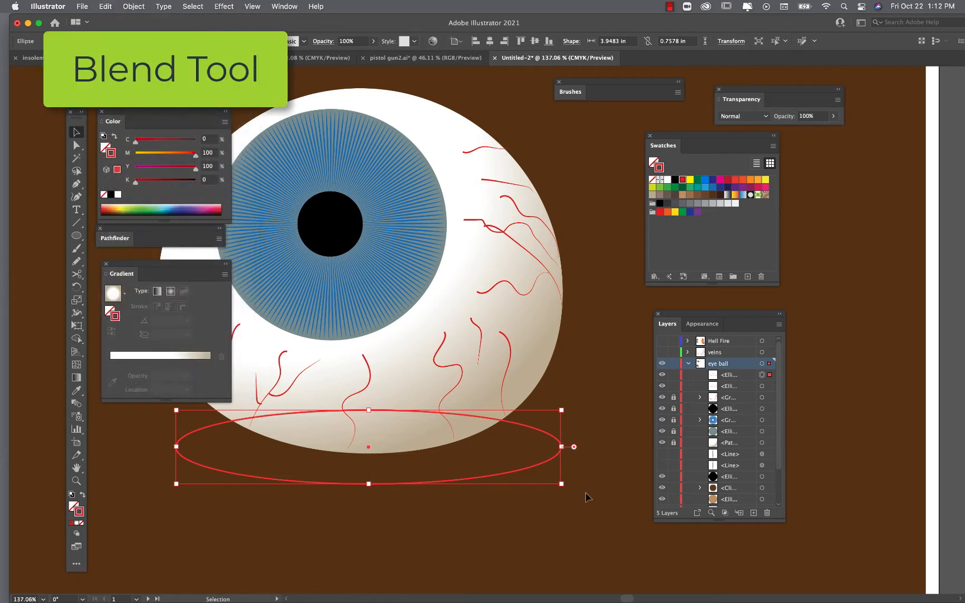
{"action": "left_click_drag", "start_coordinate": [561, 484], "coordinate": [546, 478]}
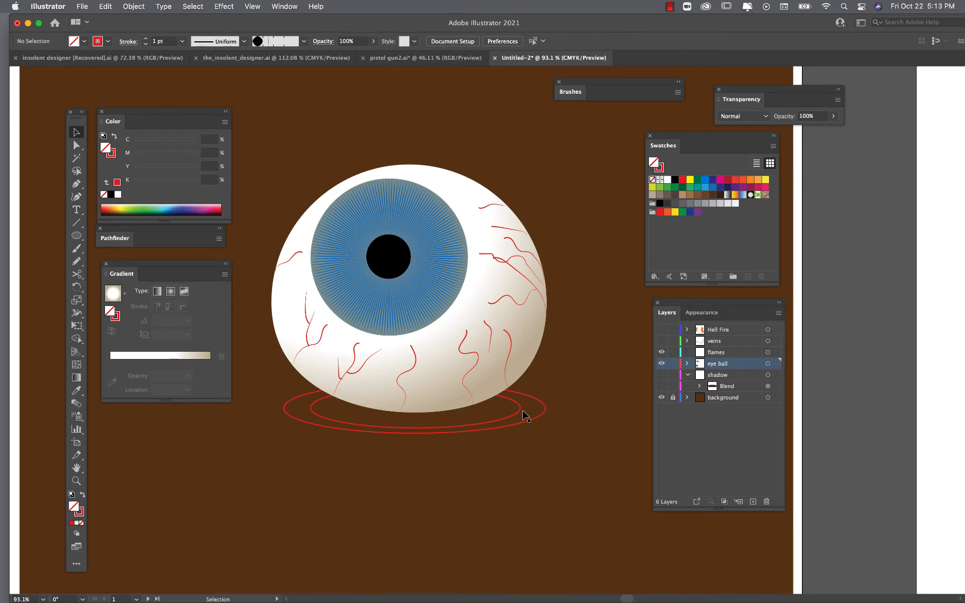
- Give the inner ellipse no stroke and a dark brown swatch fill
{"action": "left_click", "coordinate": [316, 416]}
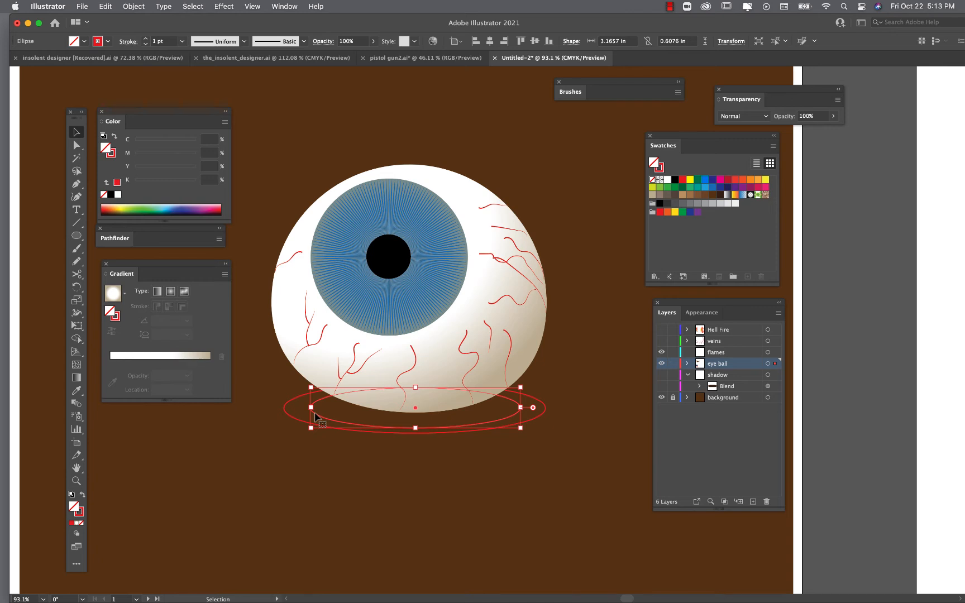
{"action": "left_click", "coordinate": [81, 512]}
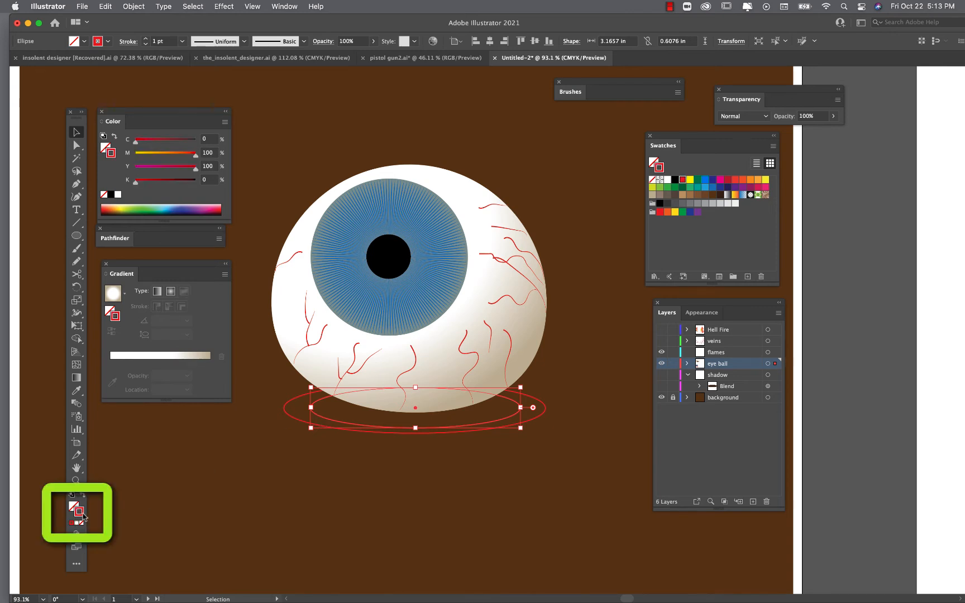
{"action": "left_click", "coordinate": [81, 522]}
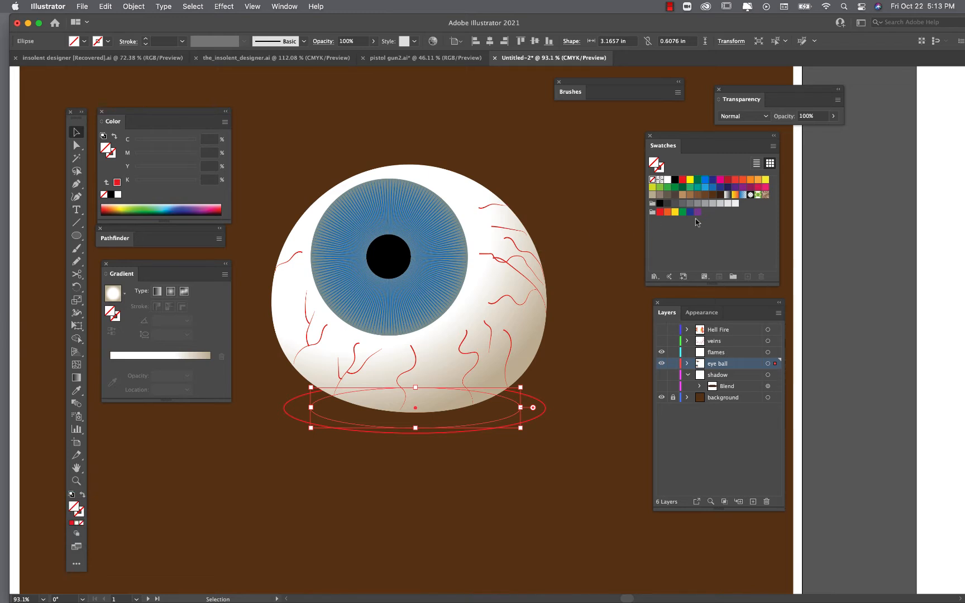
{"action": "left_click", "coordinate": [719, 195]}
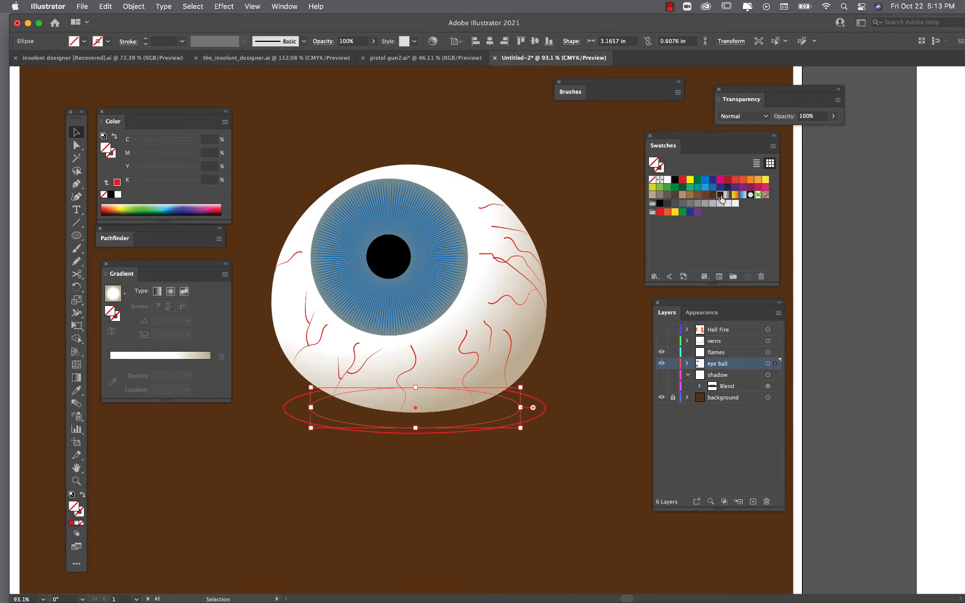
{"action": "left_click", "coordinate": [535, 461]}
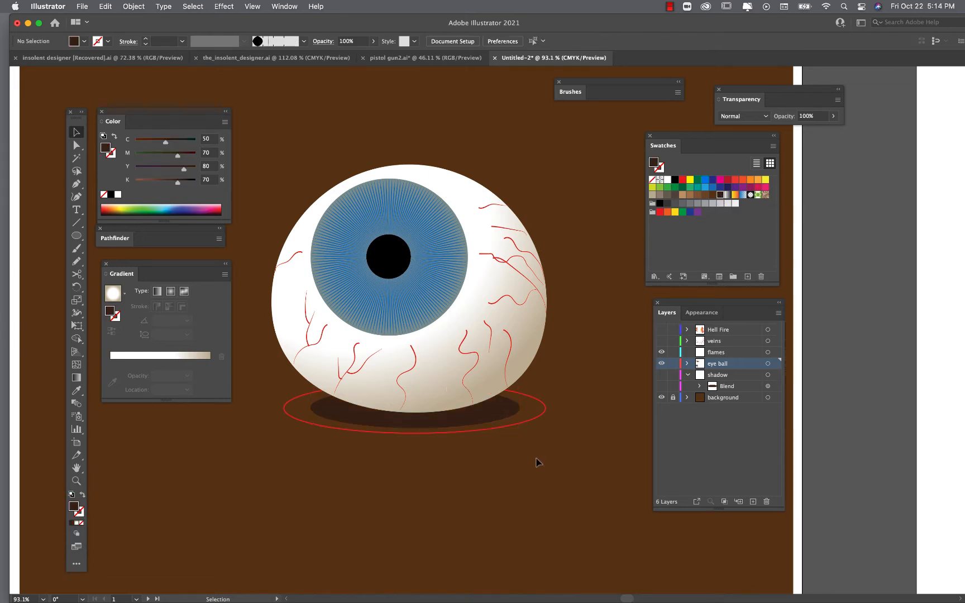
- Remove the outer ellipse's stroke and sample the background brown as its fill with the Eyedropper
{"action": "left_click", "coordinate": [537, 423]}
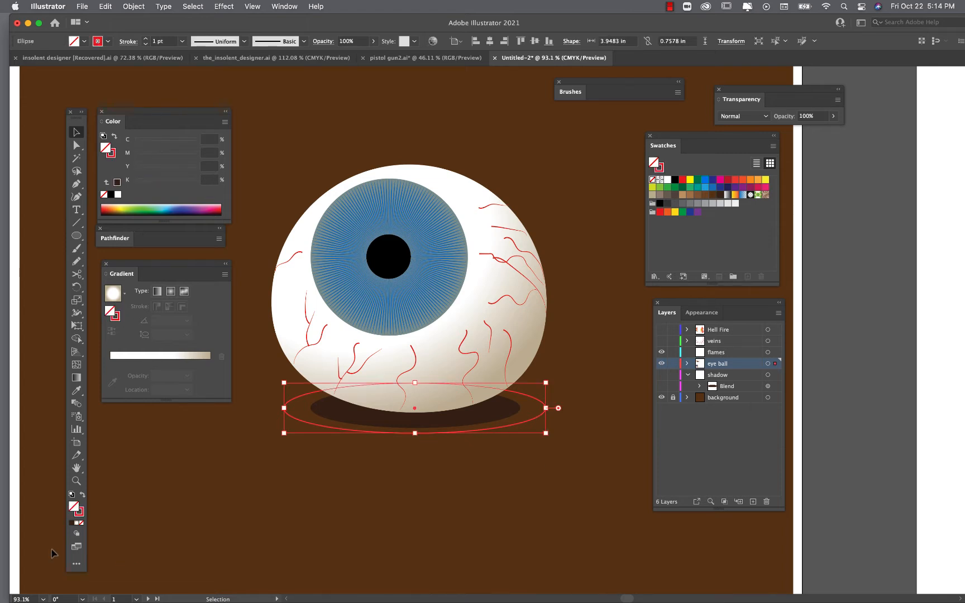
{"action": "left_click", "coordinate": [82, 522]}
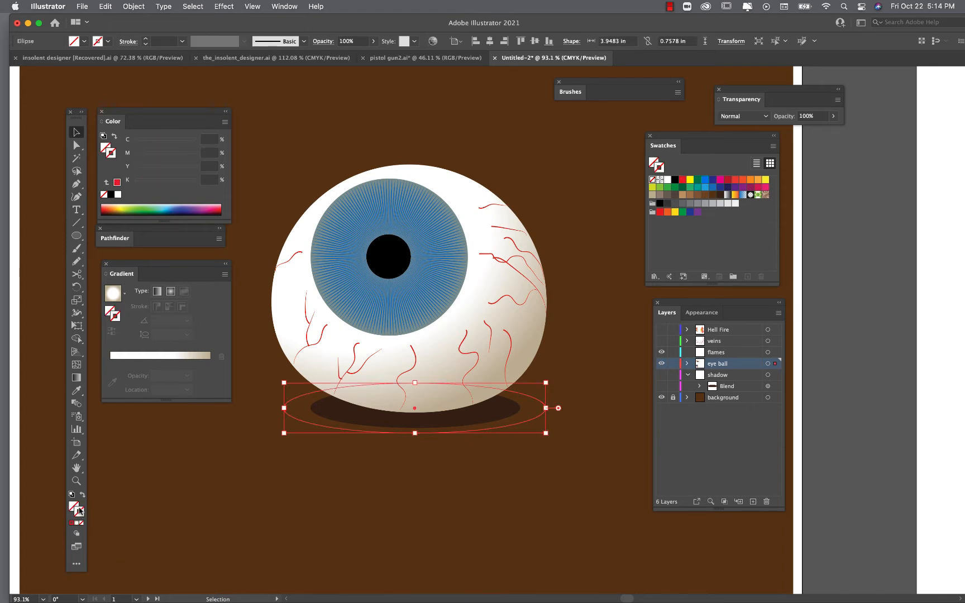
{"action": "left_click", "coordinate": [73, 506]}
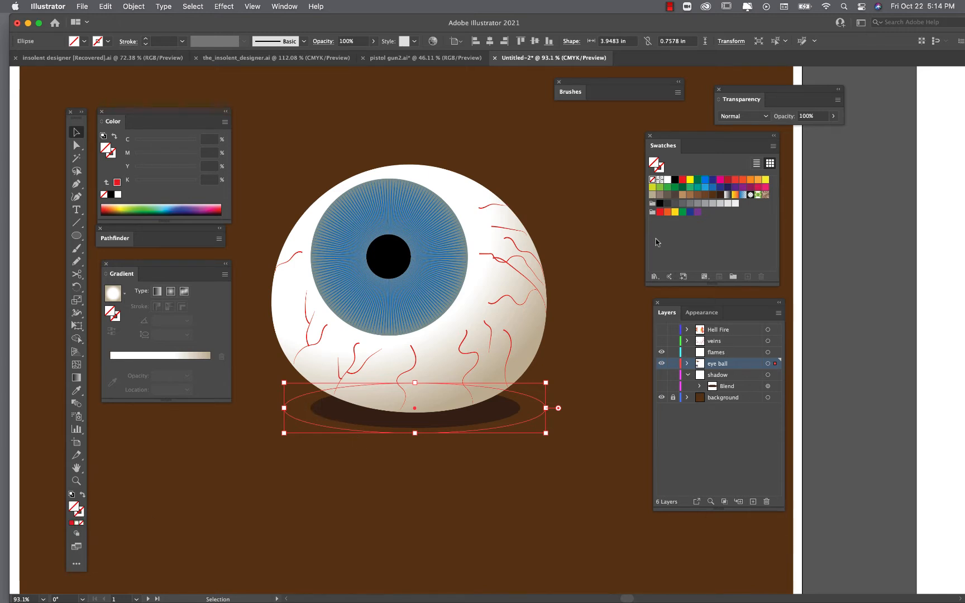
{"action": "left_click", "coordinate": [78, 395]}
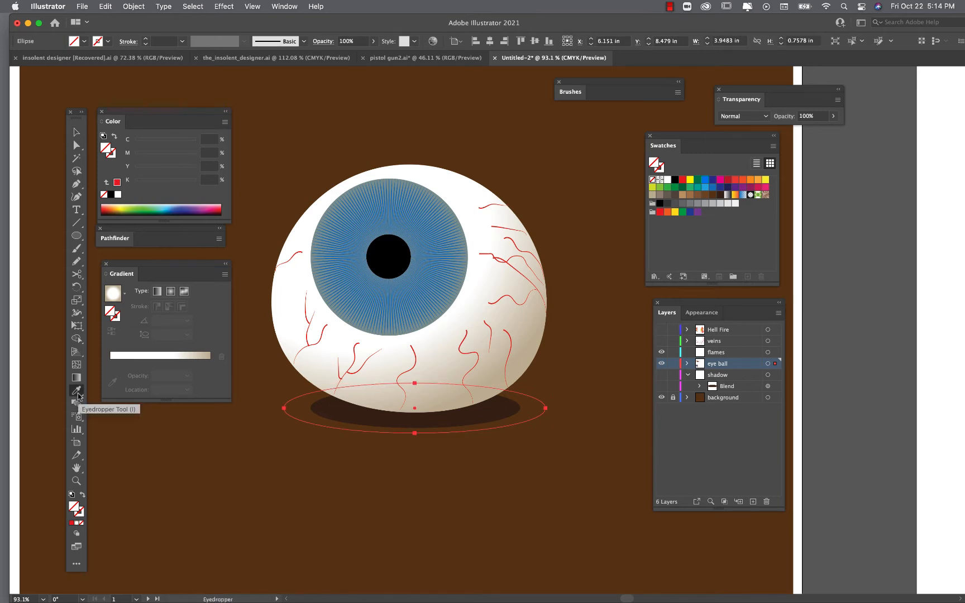
{"action": "left_click", "coordinate": [250, 452]}
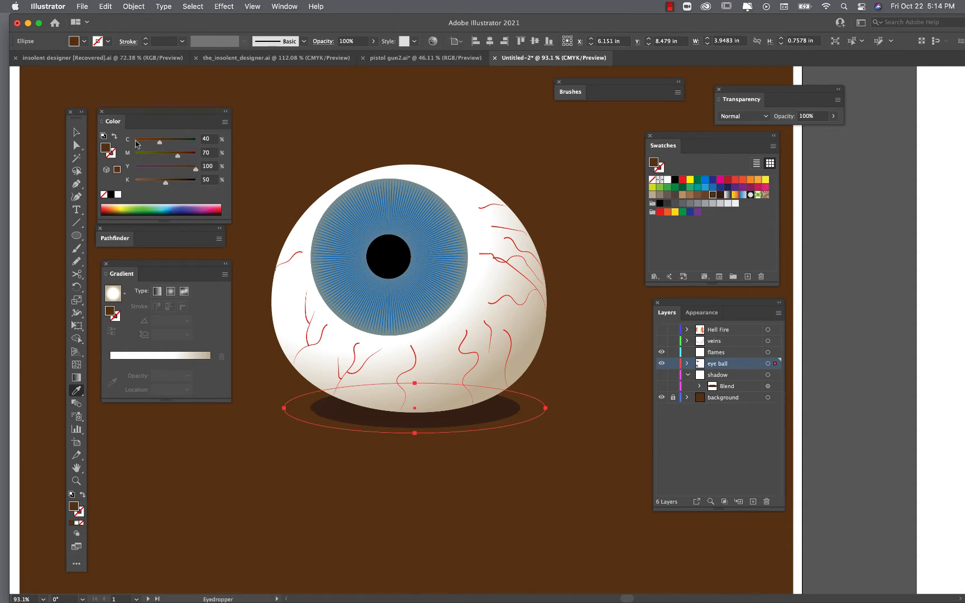
- Hide the background layer
{"action": "key", "text": "v"}
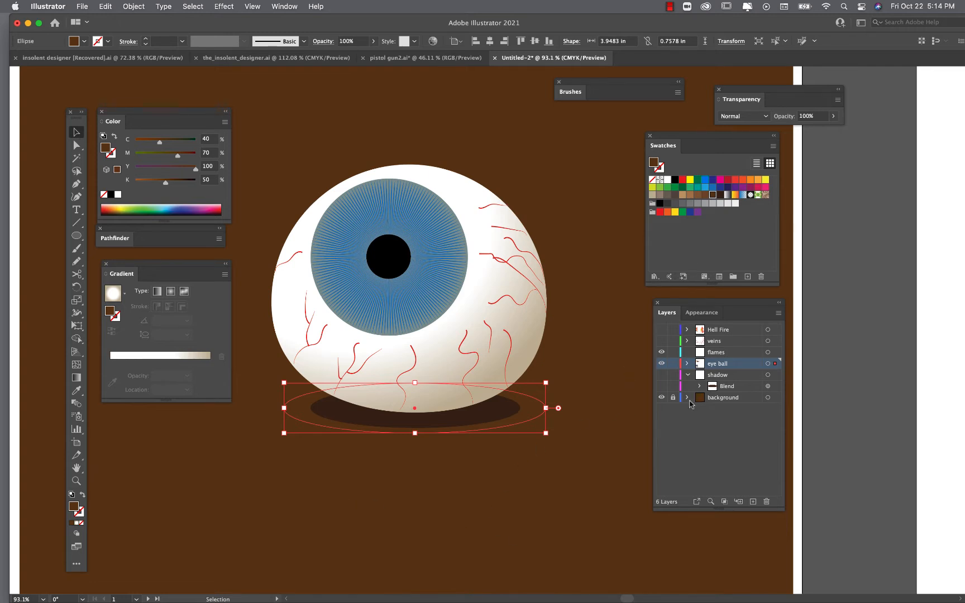
{"action": "left_click", "coordinate": [661, 397]}
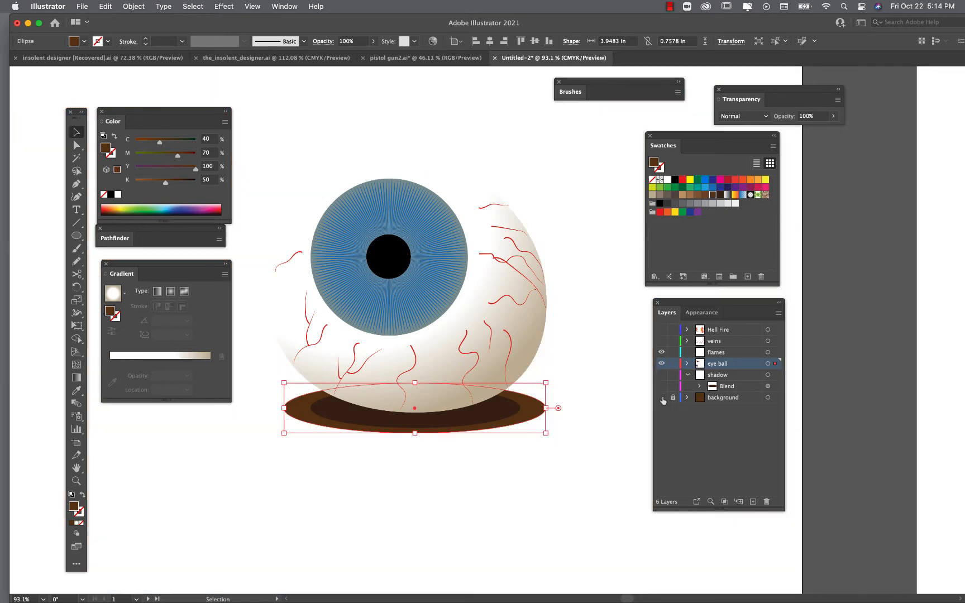
{"action": "left_click", "coordinate": [608, 444]}
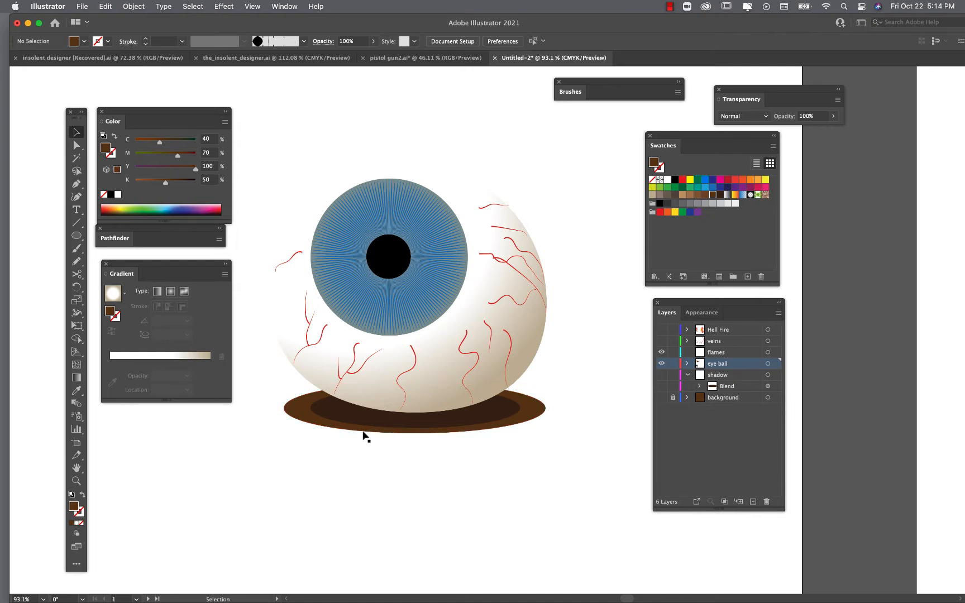
- Select both shadow ellipses and set the blend spacing to Smooth Color
{"action": "scroll", "coordinate": [364, 436], "scroll_direction": "up", "scroll_amount": 10}
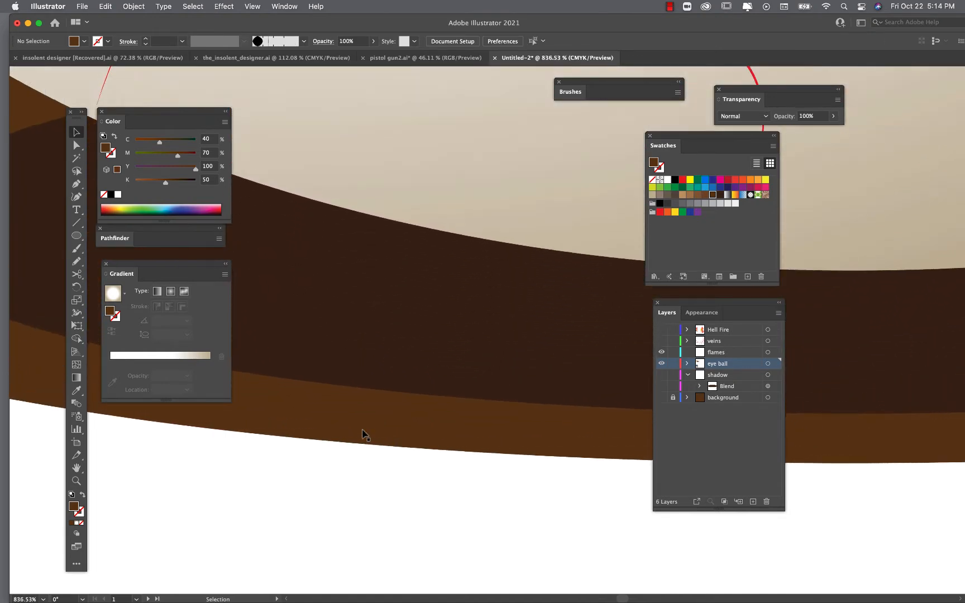
{"action": "scroll", "coordinate": [364, 435], "scroll_direction": "up", "scroll_amount": 1}
{"action": "left_click_drag", "start_coordinate": [523, 514], "coordinate": [381, 343]}
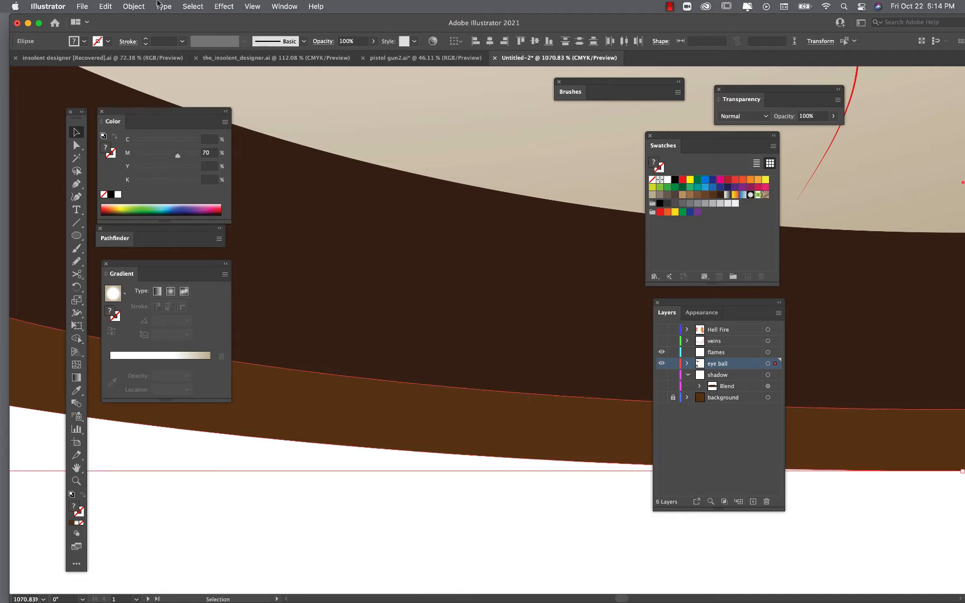
{"action": "left_click", "coordinate": [134, 6]}
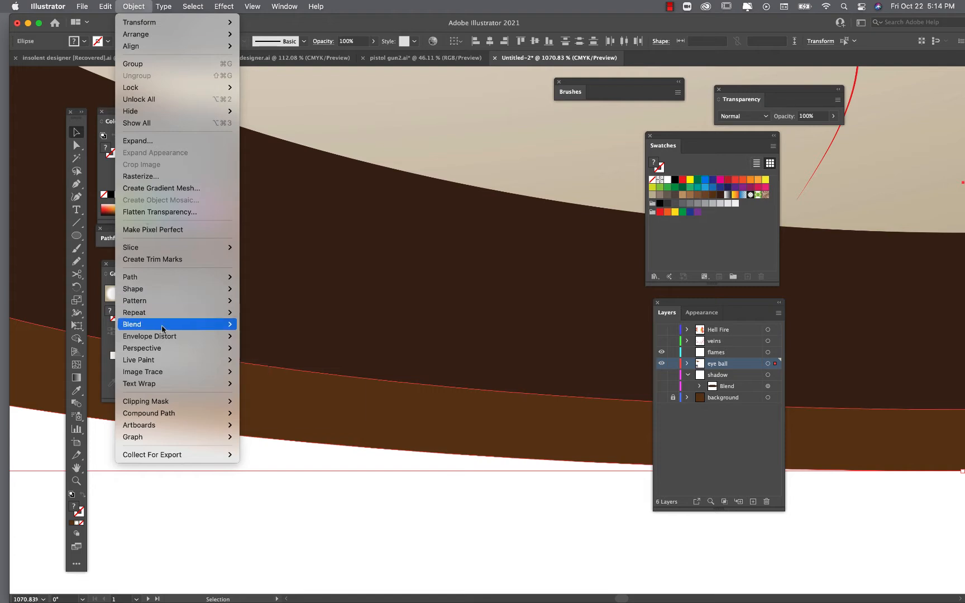
{"action": "mouse_move", "coordinate": [167, 324]}
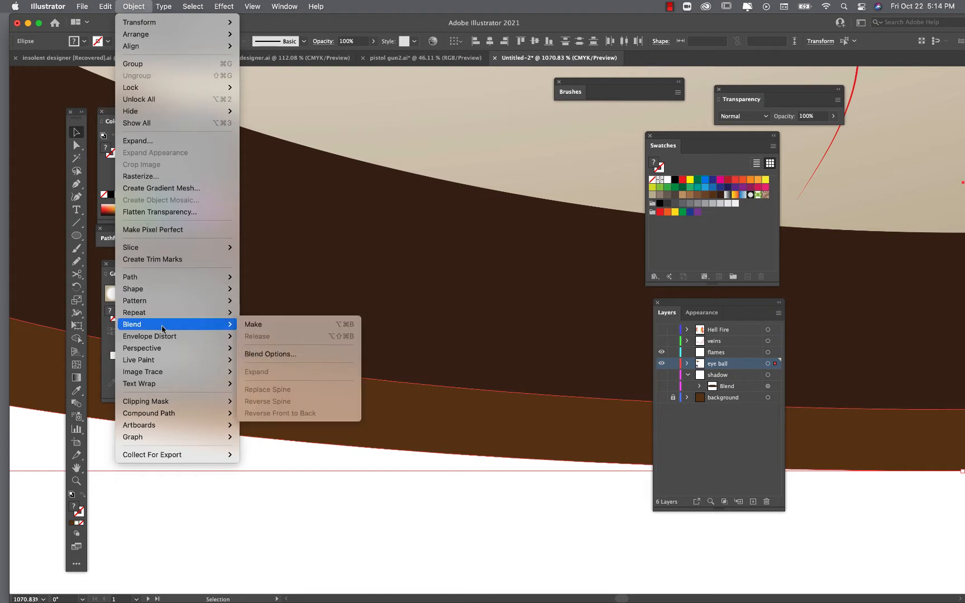
{"action": "left_click", "coordinate": [269, 353]}
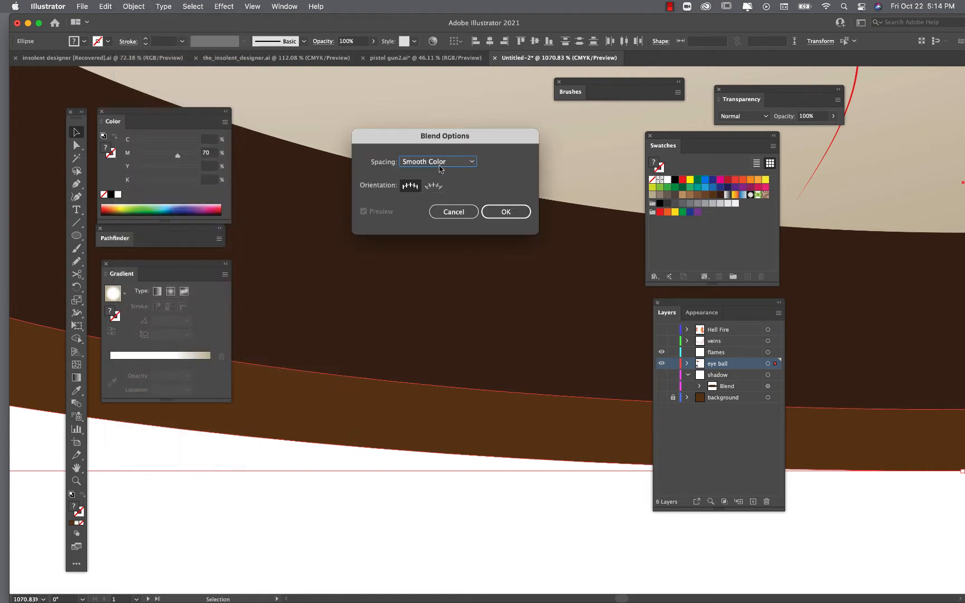
{"action": "left_click", "coordinate": [505, 212]}
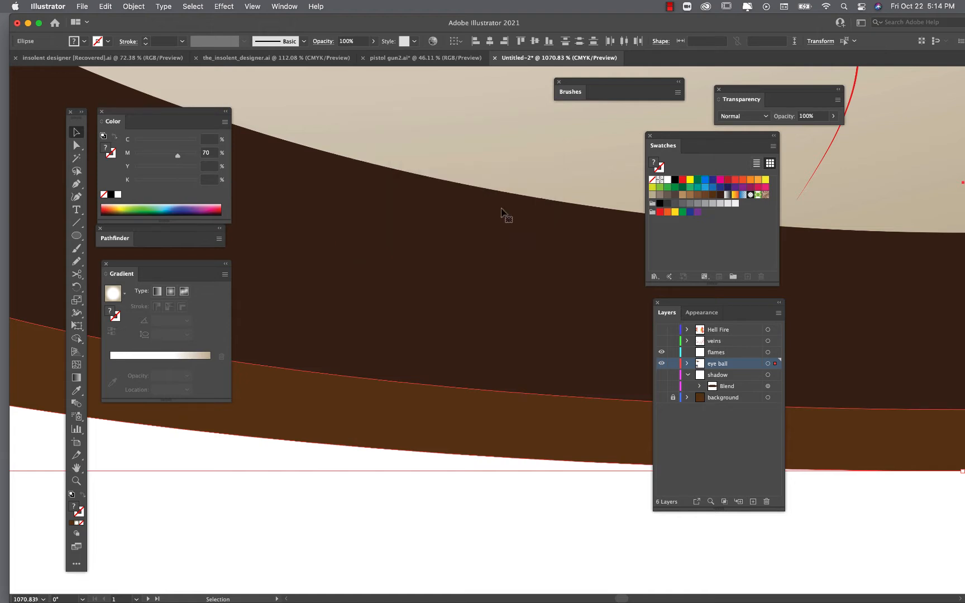
- Make a blend between the two shadow ellipses
{"action": "left_click", "coordinate": [146, 5]}
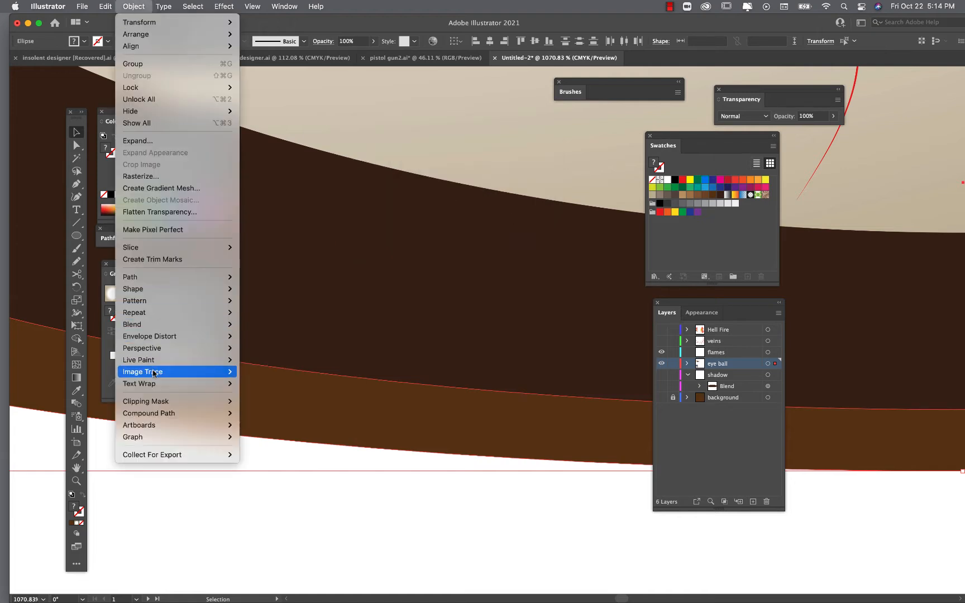
{"action": "mouse_move", "coordinate": [157, 322]}
{"action": "left_click", "coordinate": [275, 324]}
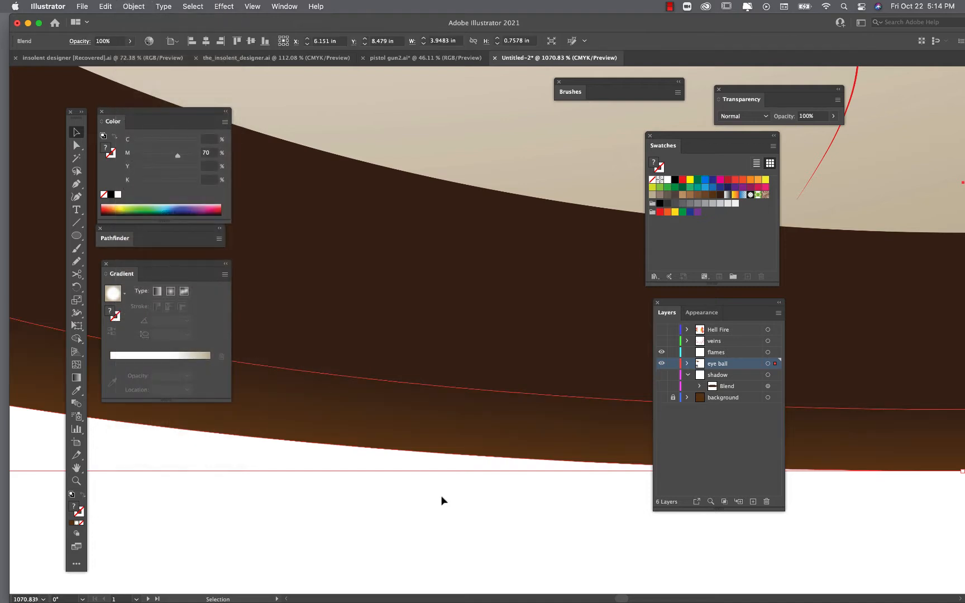
{"action": "left_click", "coordinate": [446, 507]}
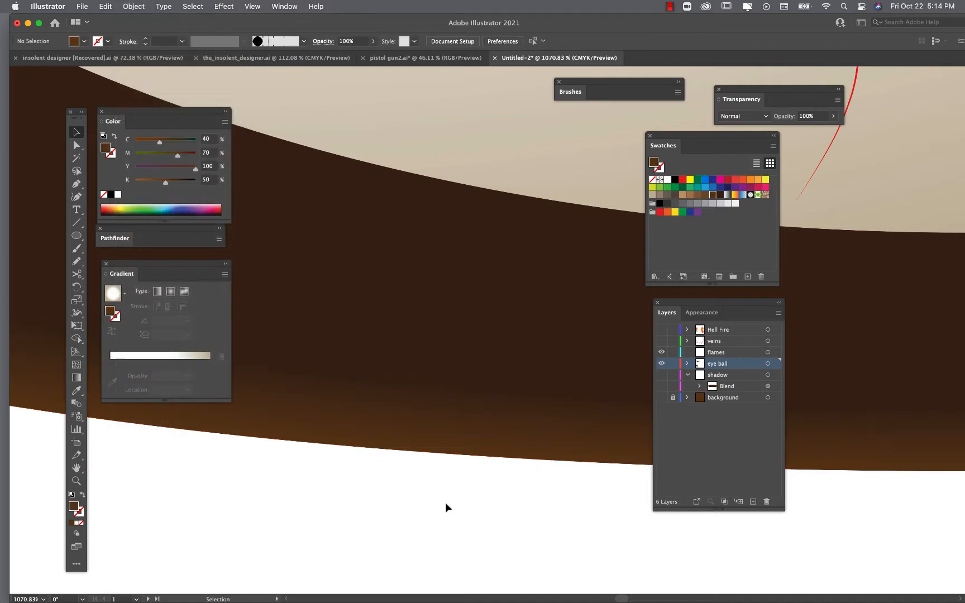
{"action": "scroll", "coordinate": [420, 465], "scroll_direction": "down", "scroll_amount": 5}
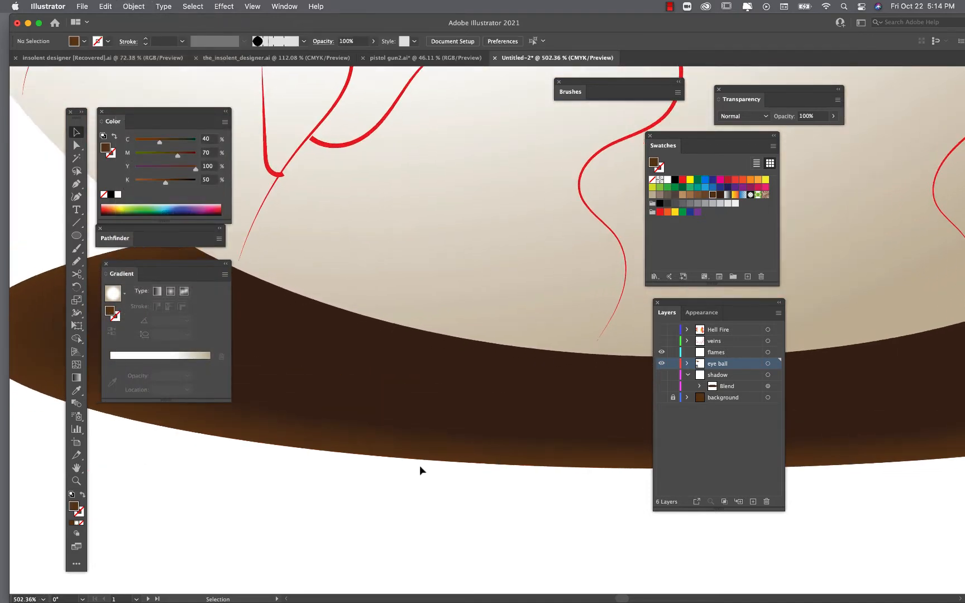
{"action": "scroll", "coordinate": [419, 465], "scroll_direction": "up", "scroll_amount": 4}
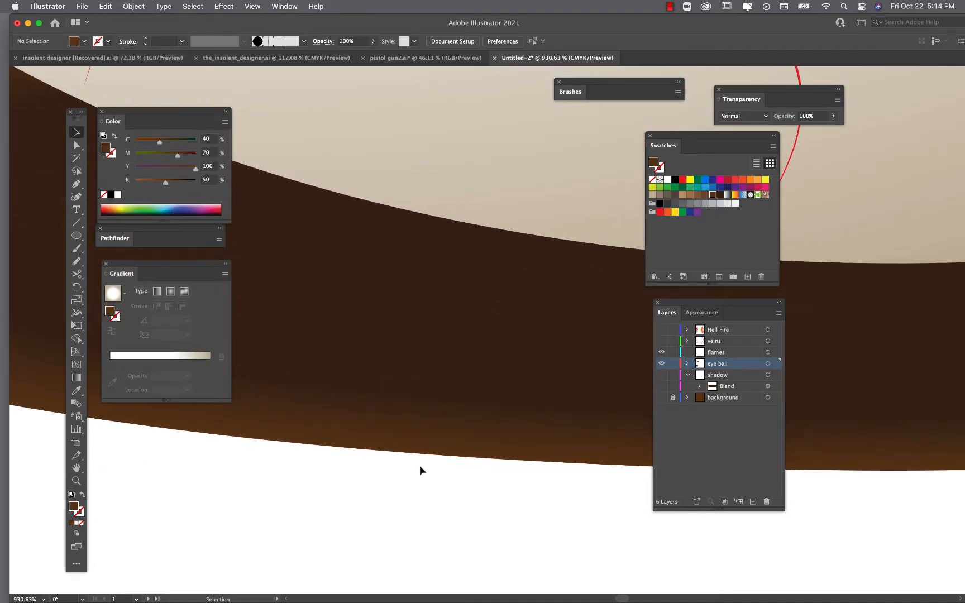
- Show the background layer again and zoom around the artboard to inspect the blended shadow beneath the eyeball
{"action": "left_click", "coordinate": [661, 397]}
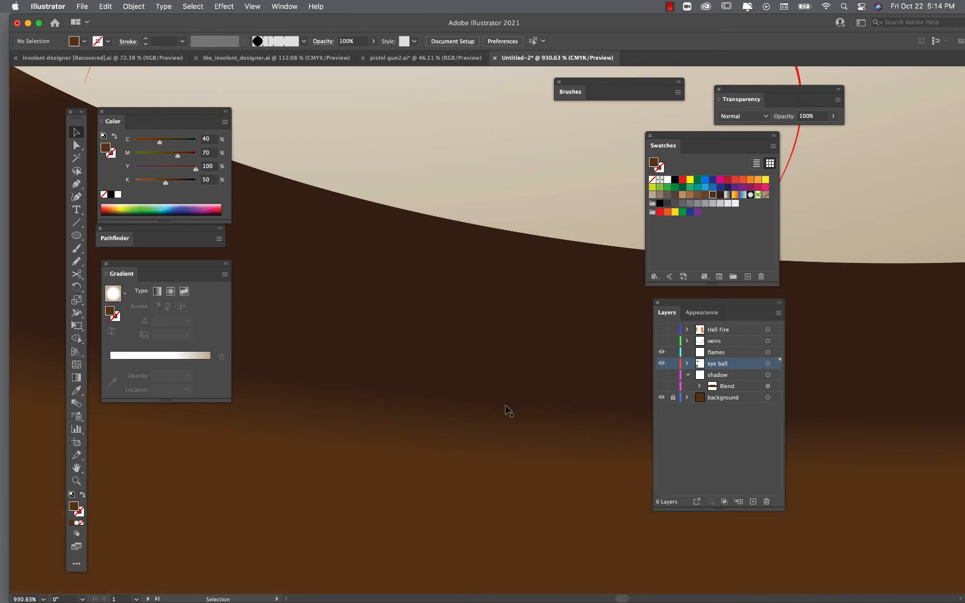
{"action": "scroll", "coordinate": [507, 411], "scroll_direction": "down", "scroll_amount": 8}
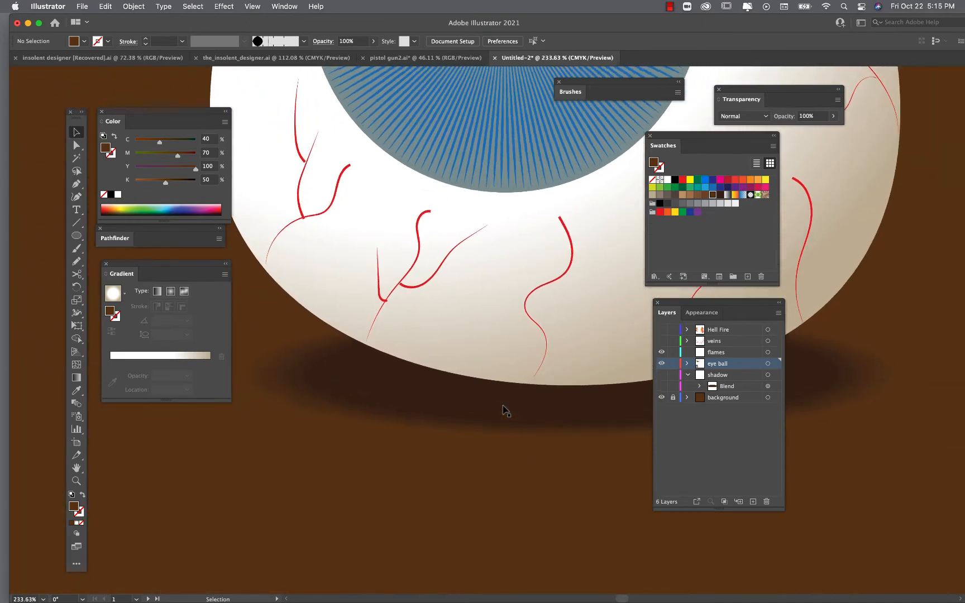
{"action": "scroll", "coordinate": [502, 408], "scroll_direction": "down", "scroll_amount": 4}
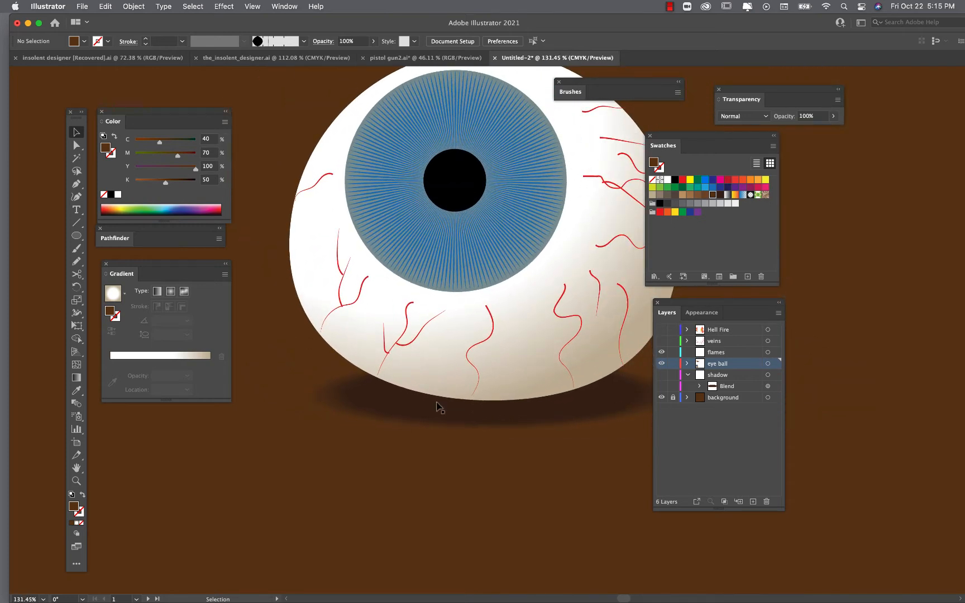
{"action": "scroll", "coordinate": [414, 400], "scroll_direction": "up", "scroll_amount": 3}
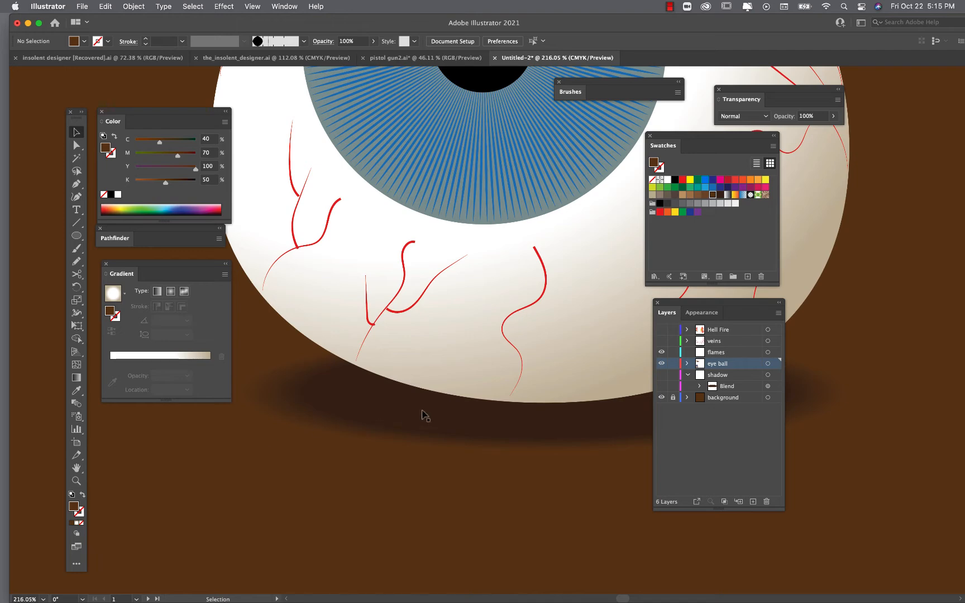
{"action": "key", "text": "super+0"}
{"action": "scroll", "coordinate": [496, 406], "scroll_direction": "right", "scroll_amount": 2}
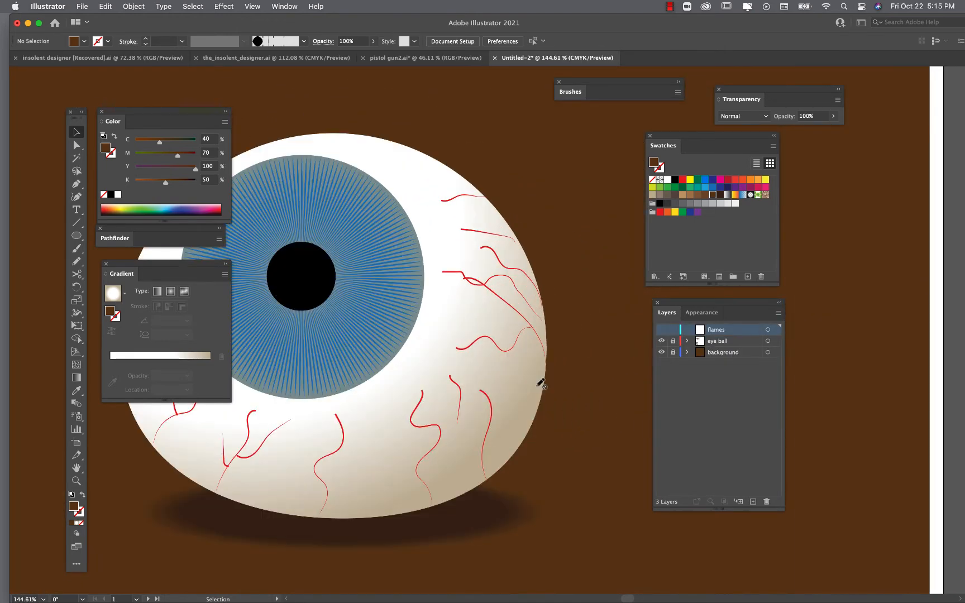
{"action": "scroll", "coordinate": [539, 385], "scroll_direction": "down", "scroll_amount": 5}
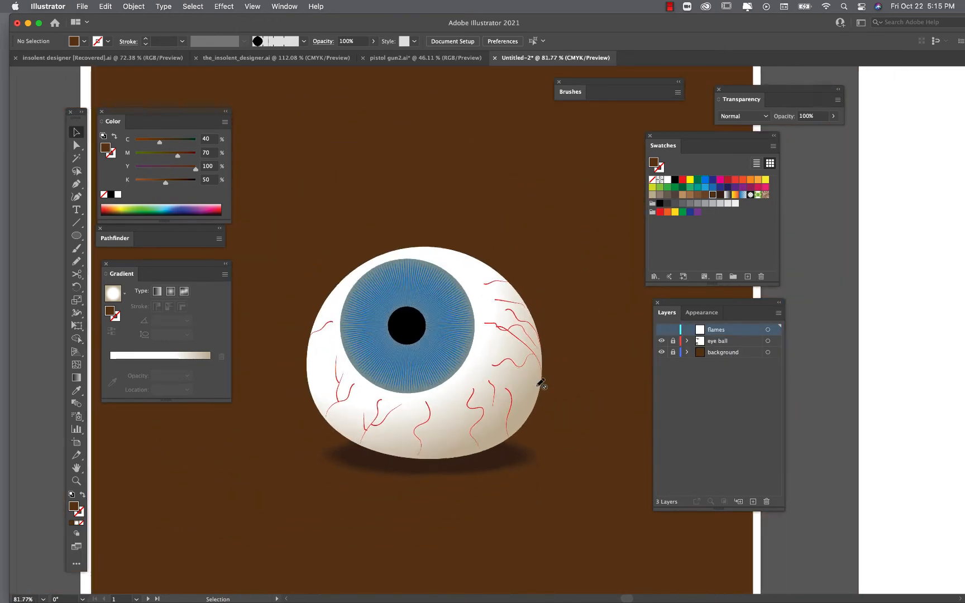
{"action": "scroll", "coordinate": [536, 333], "scroll_direction": "up", "scroll_amount": 4}
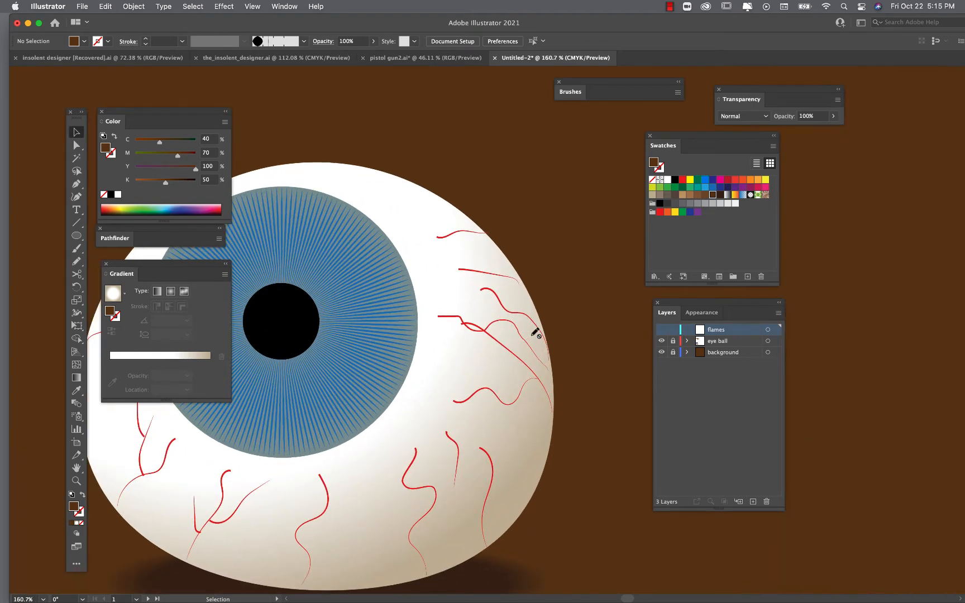
{"action": "scroll", "coordinate": [447, 433], "scroll_direction": "down", "scroll_amount": 4}
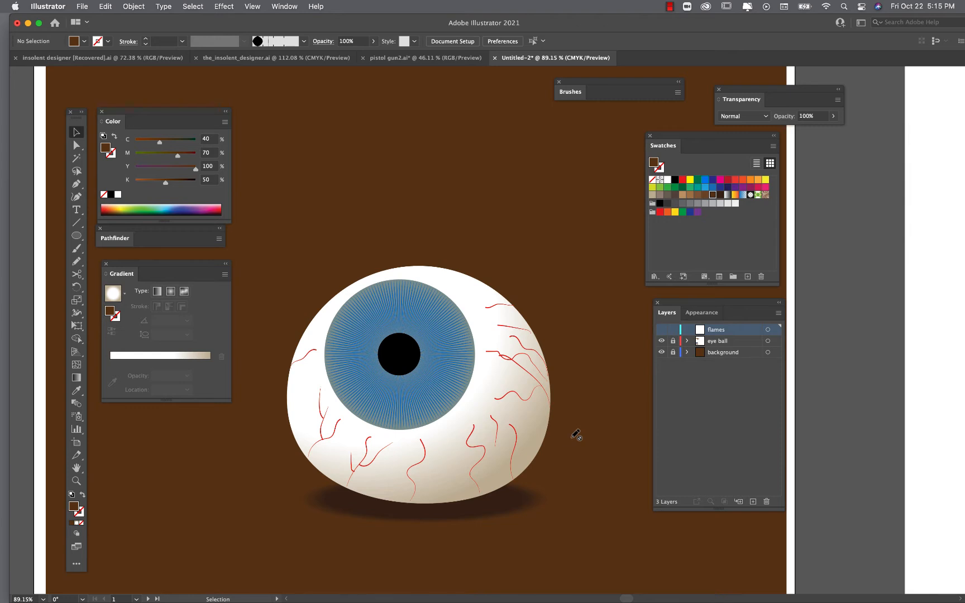
{"action": "scroll", "coordinate": [475, 422], "scroll_direction": "down", "scroll_amount": 4}
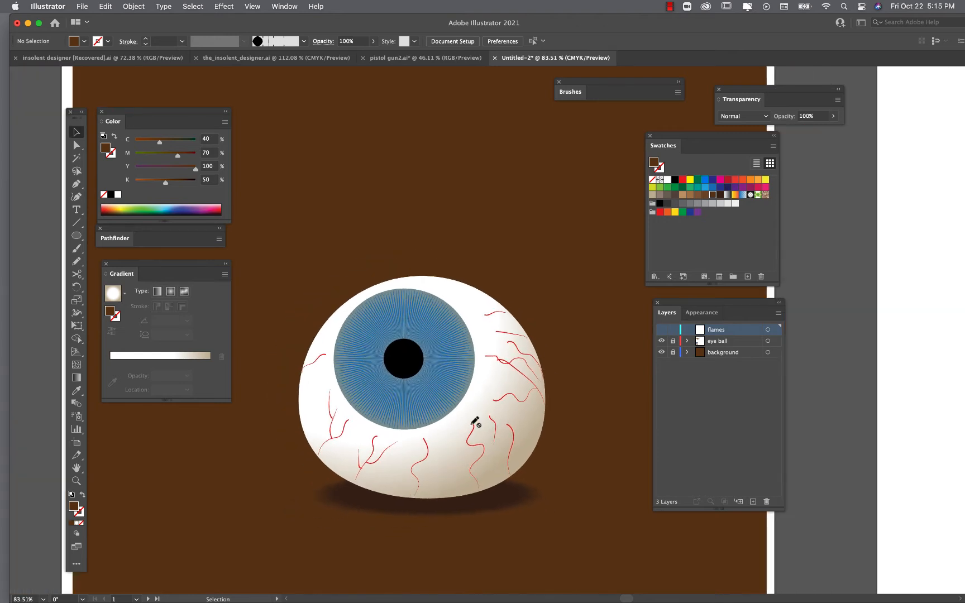
{"action": "scroll", "coordinate": [475, 422], "scroll_direction": "right", "scroll_amount": 2}
{"action": "scroll", "coordinate": [474, 422], "scroll_direction": "up", "scroll_amount": 1}
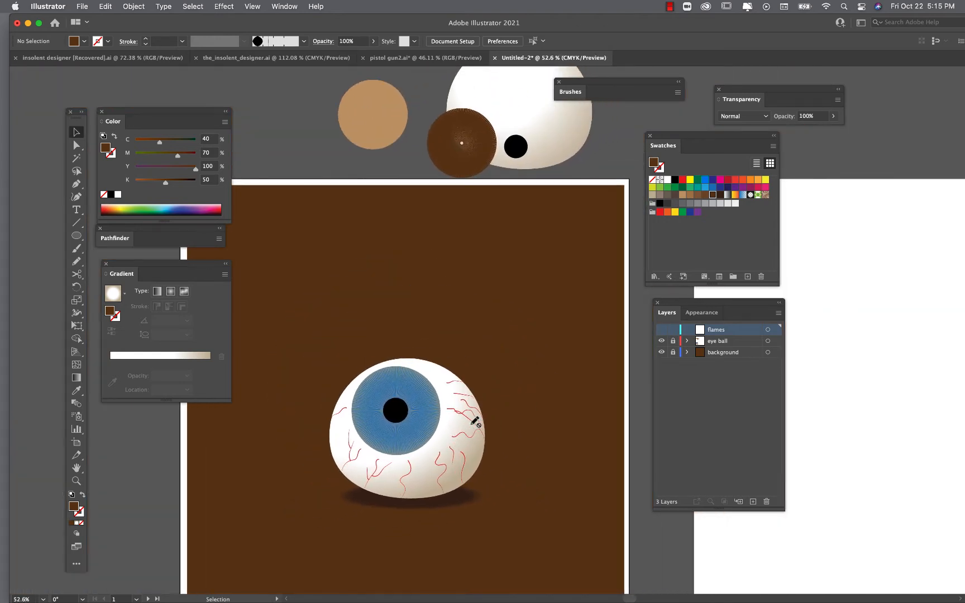
{"action": "scroll", "coordinate": [474, 422], "scroll_direction": "down", "scroll_amount": 1}
{"action": "scroll", "coordinate": [474, 422], "scroll_direction": "left", "scroll_amount": 1}
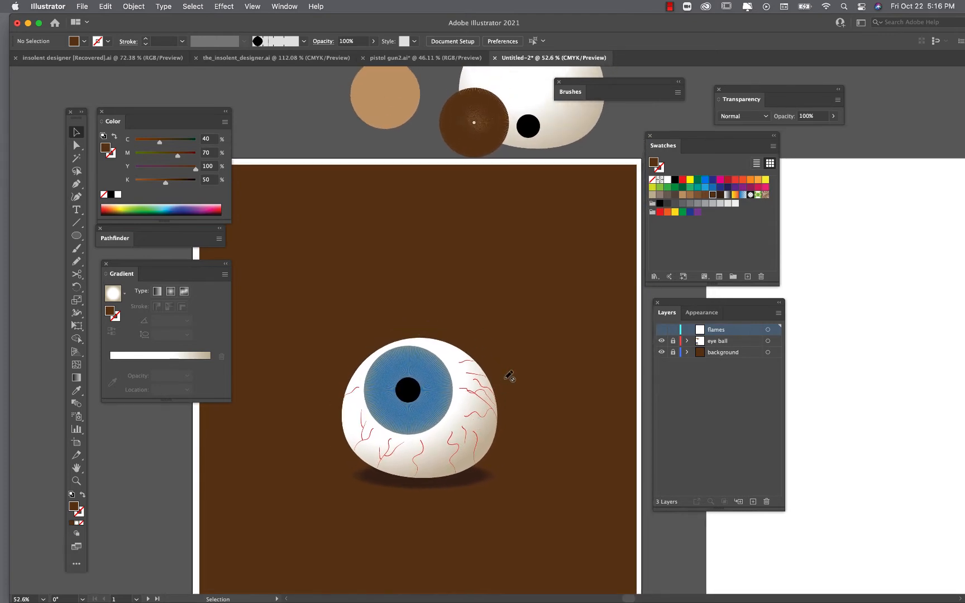
{"action": "scroll", "coordinate": [508, 377], "scroll_direction": "up", "scroll_amount": 1}
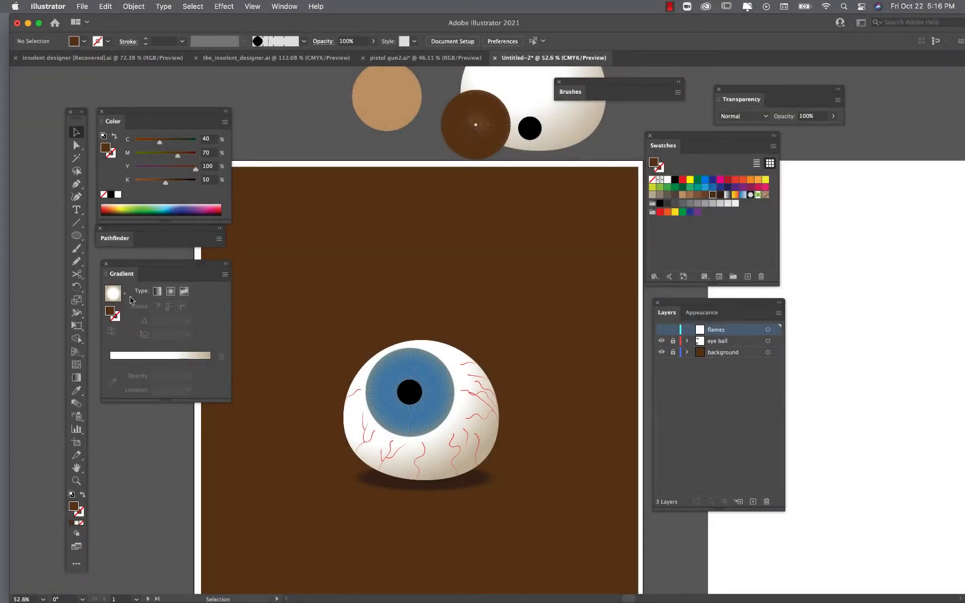
- Draw an ellipse on the flames layer around the eyeball, about 5.3 in wide and 6.2 in tall
{"action": "left_click", "coordinate": [78, 237]}
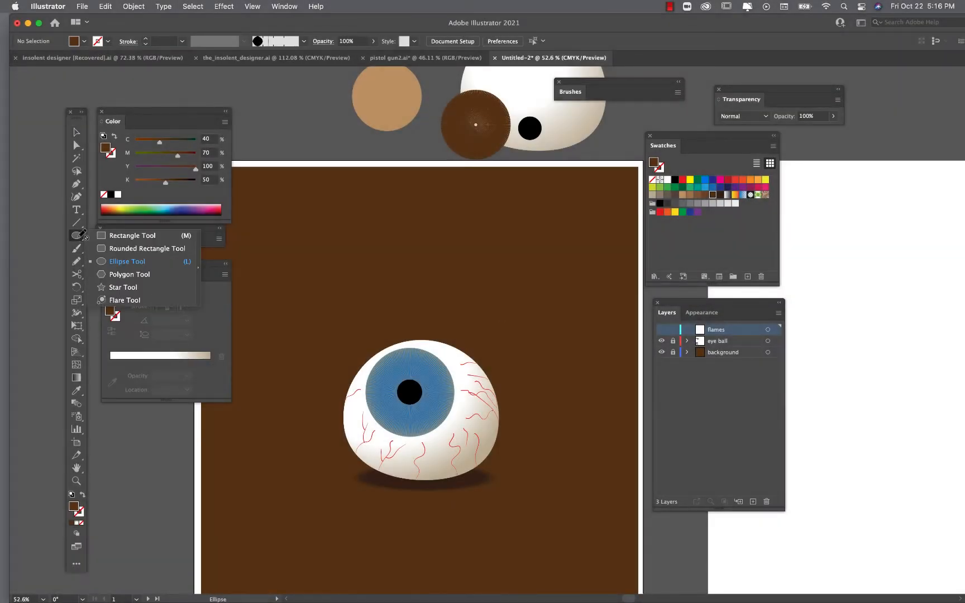
{"action": "left_click", "coordinate": [110, 264]}
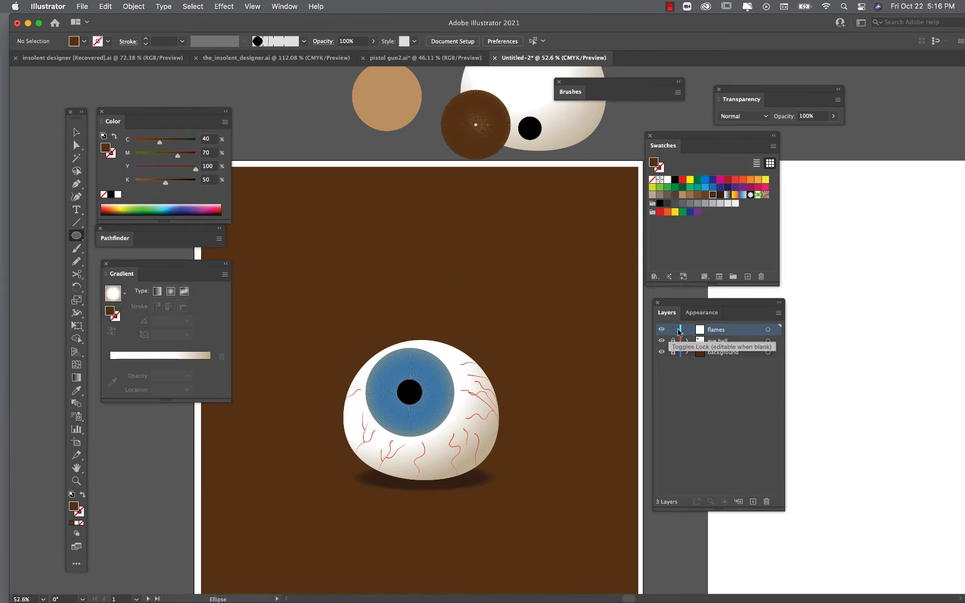
{"action": "left_click_drag", "start_coordinate": [706, 306], "coordinate": [669, 303]}
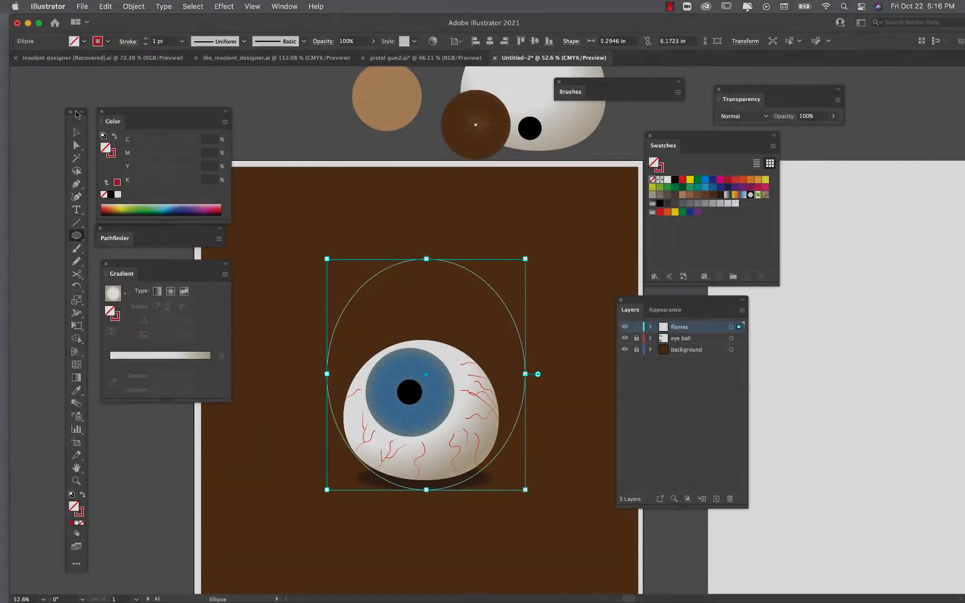
- Widen the ellipse from both sides to about 6.05 in so it is nearly circular
{"action": "left_click", "coordinate": [77, 132]}
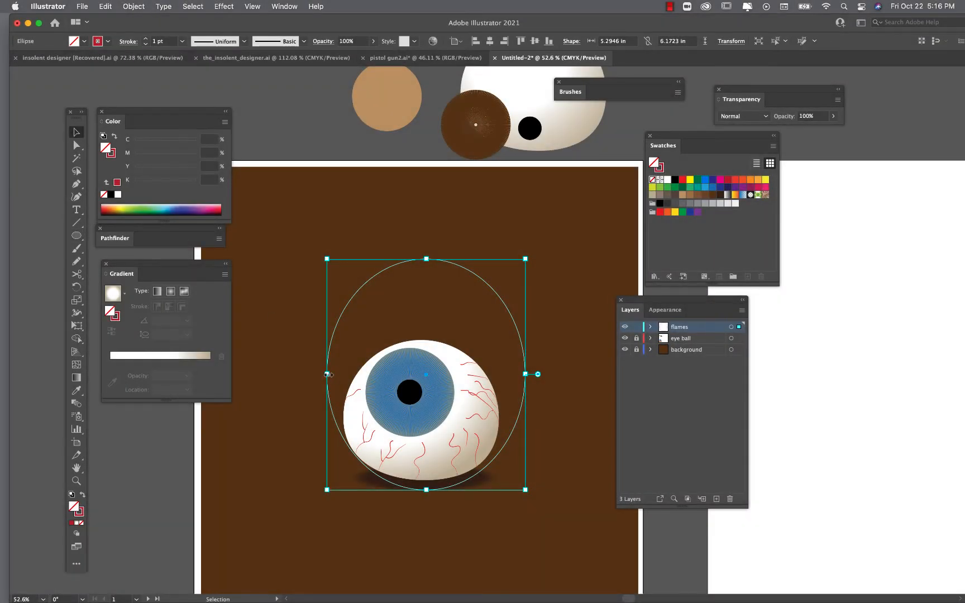
{"action": "left_click_drag", "start_coordinate": [327, 374], "coordinate": [312, 374]}
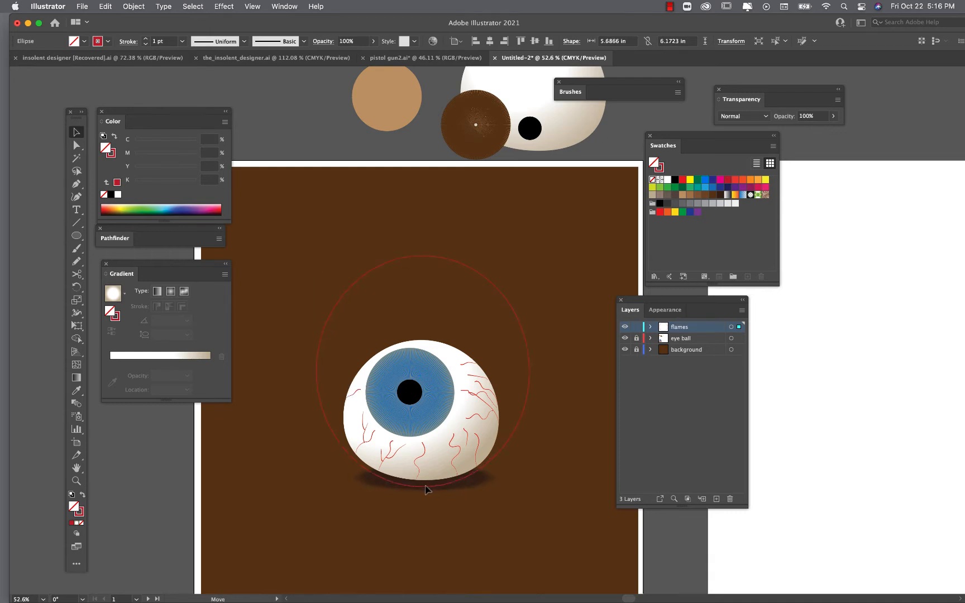
{"action": "left_click", "coordinate": [426, 488]}
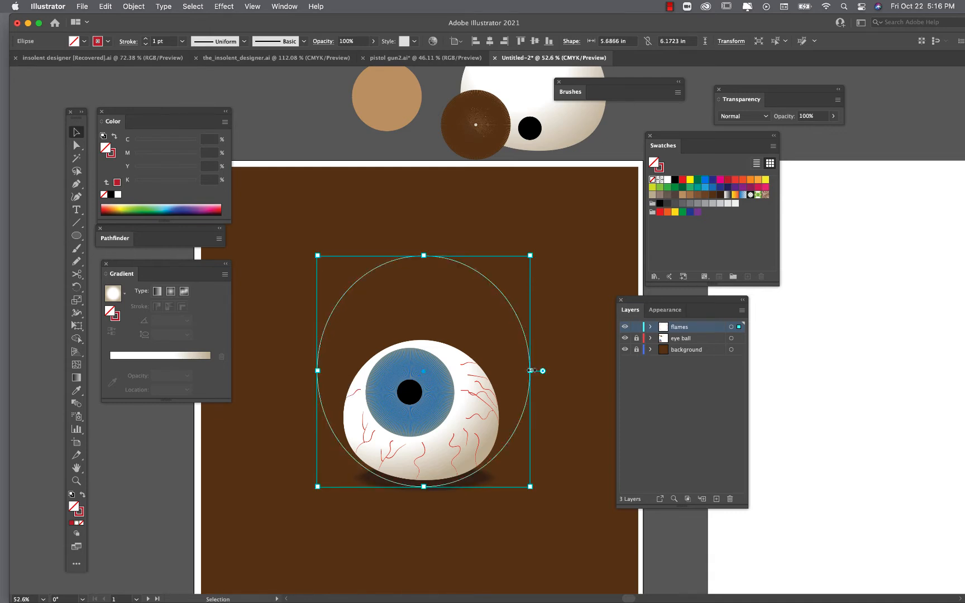
{"action": "left_click_drag", "start_coordinate": [529, 370], "coordinate": [537, 370]}
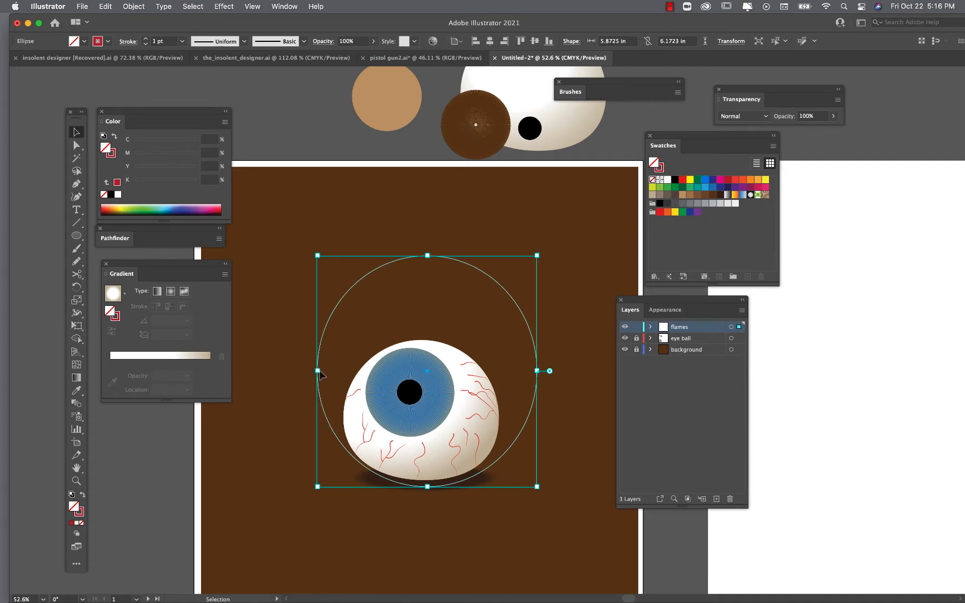
{"action": "left_click_drag", "start_coordinate": [318, 370], "coordinate": [310, 371]}
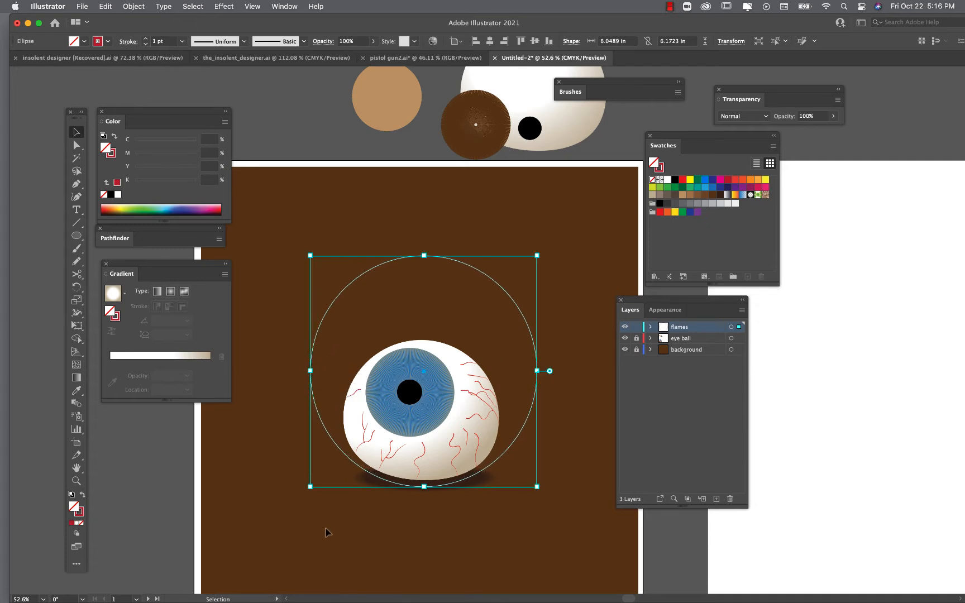
{"action": "left_click", "coordinate": [328, 538]}
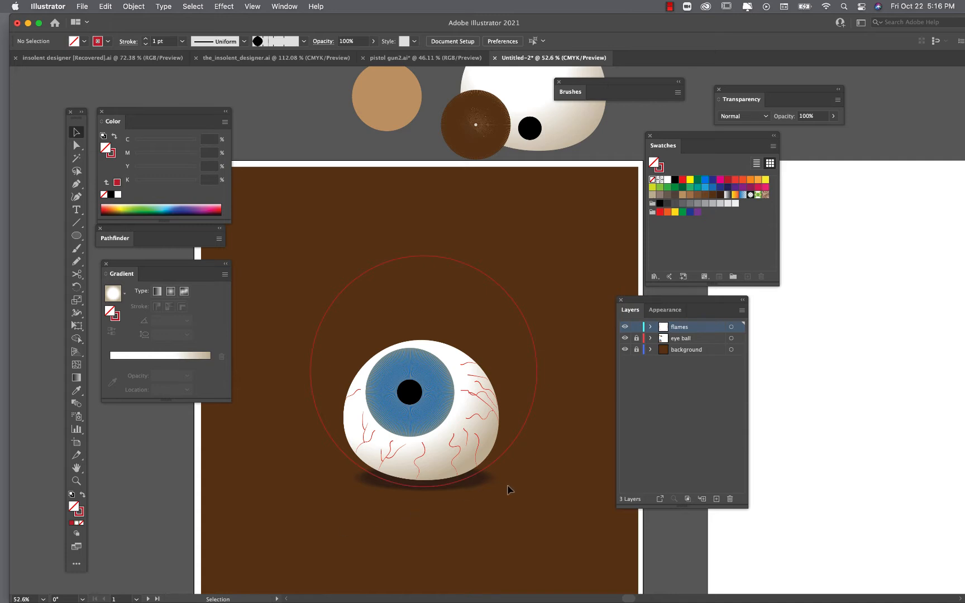
- Swap the circle's fill and stroke so it has a solid red fill and no stroke
{"action": "left_click", "coordinate": [537, 374]}
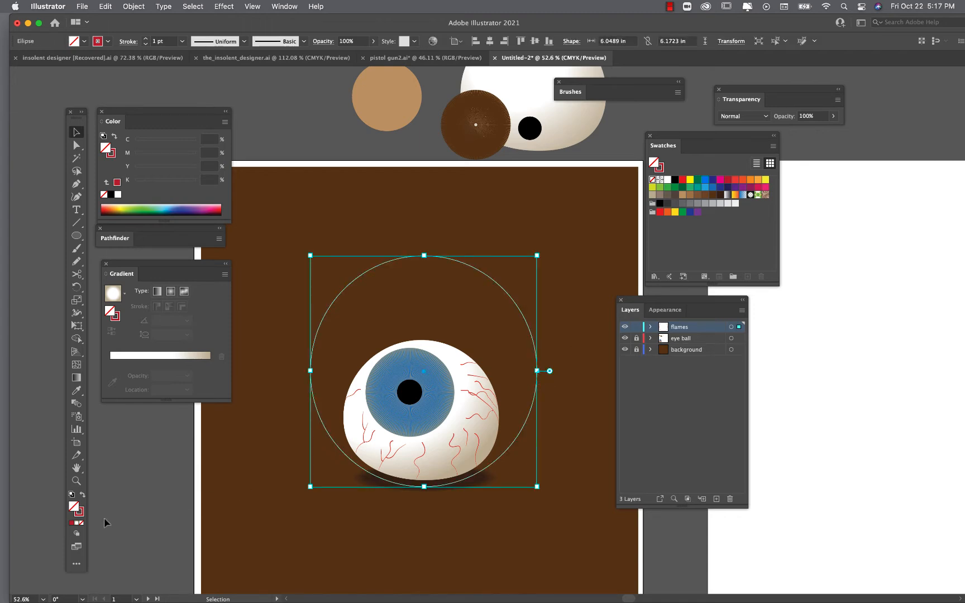
{"action": "left_click", "coordinate": [84, 495]}
{"action": "left_click", "coordinate": [221, 495]}
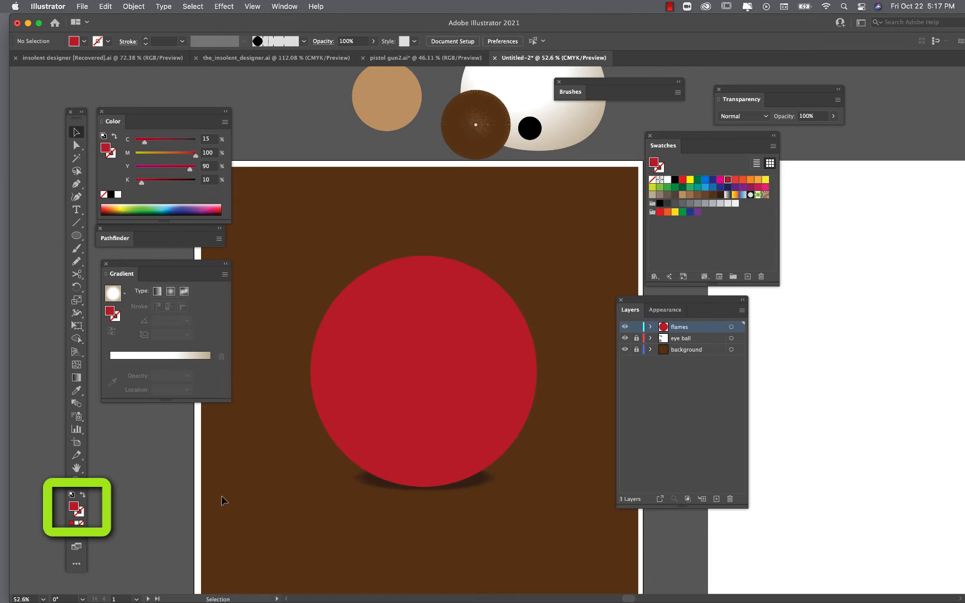
{"action": "left_click", "coordinate": [436, 329]}
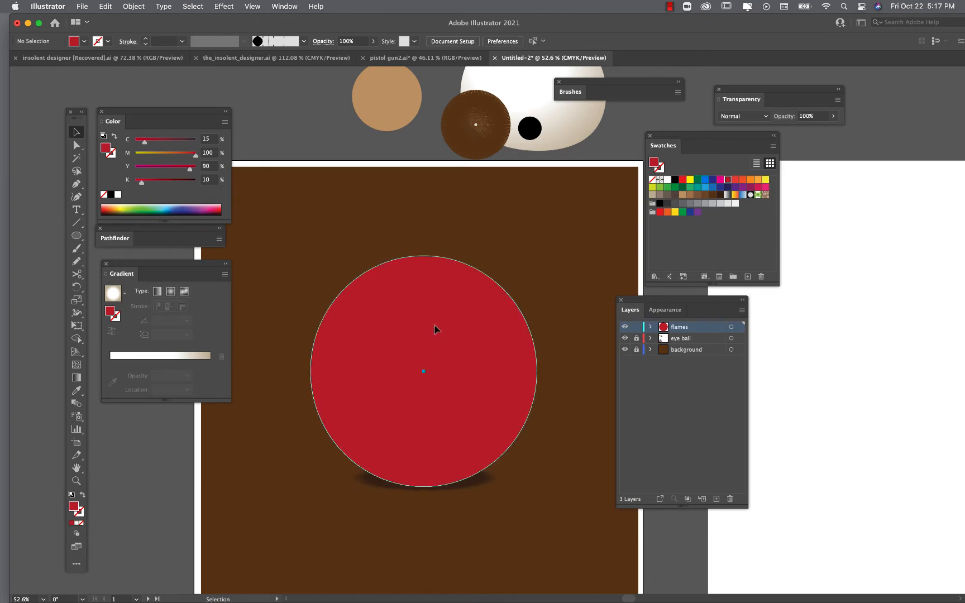
- With Direct Selection, pull the circle's top anchor up and right and collapse its handle into a sharp flame tip
{"action": "left_click", "coordinate": [76, 146]}
{"action": "left_click_drag", "start_coordinate": [424, 255], "coordinate": [548, 214]}
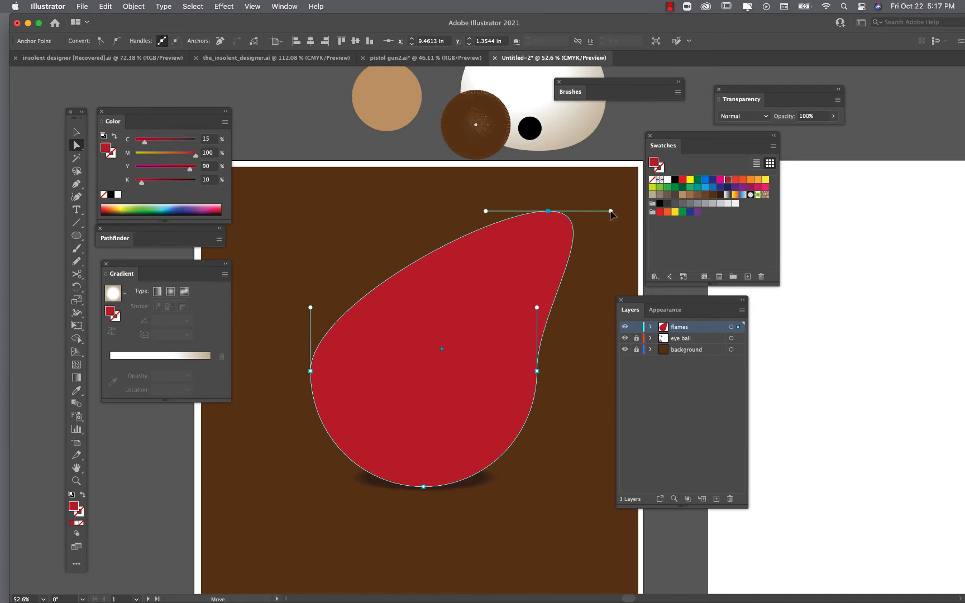
{"action": "left_click_drag", "start_coordinate": [610, 212], "coordinate": [504, 317]}
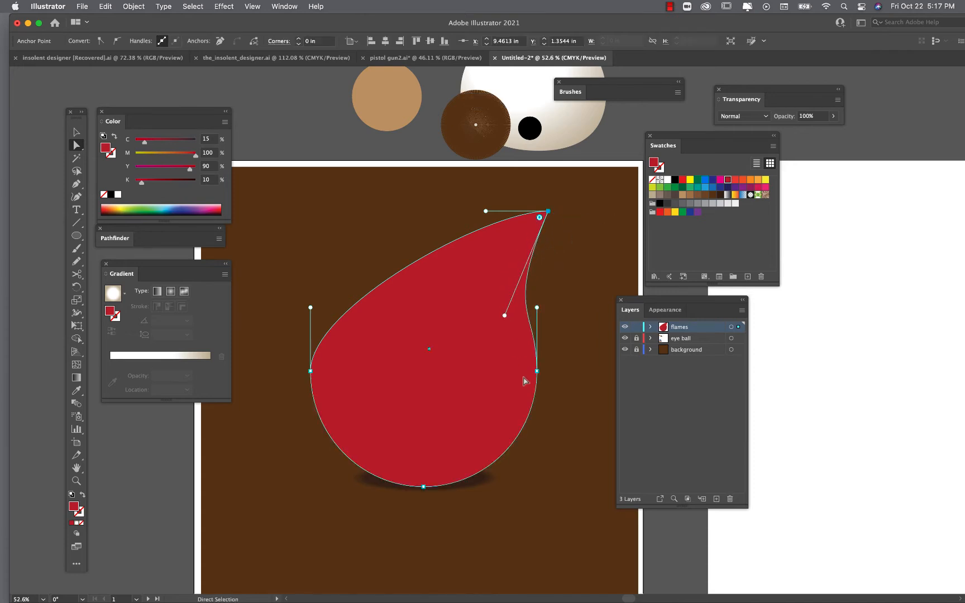
- Adjust the right and left anchors and the left handle to shape the red teardrop flame
{"action": "left_click_drag", "start_coordinate": [537, 371], "coordinate": [532, 393]}
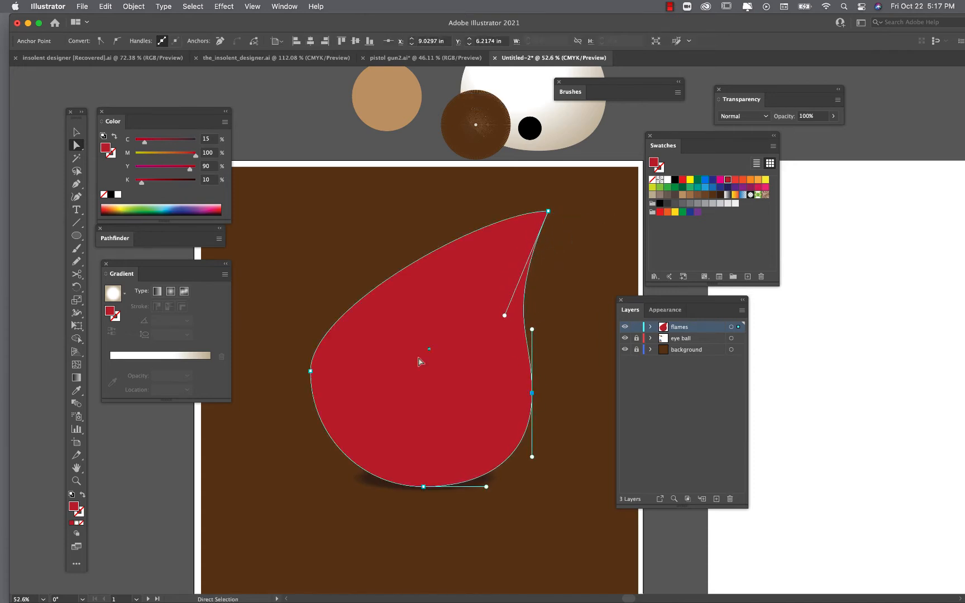
{"action": "left_click", "coordinate": [310, 370]}
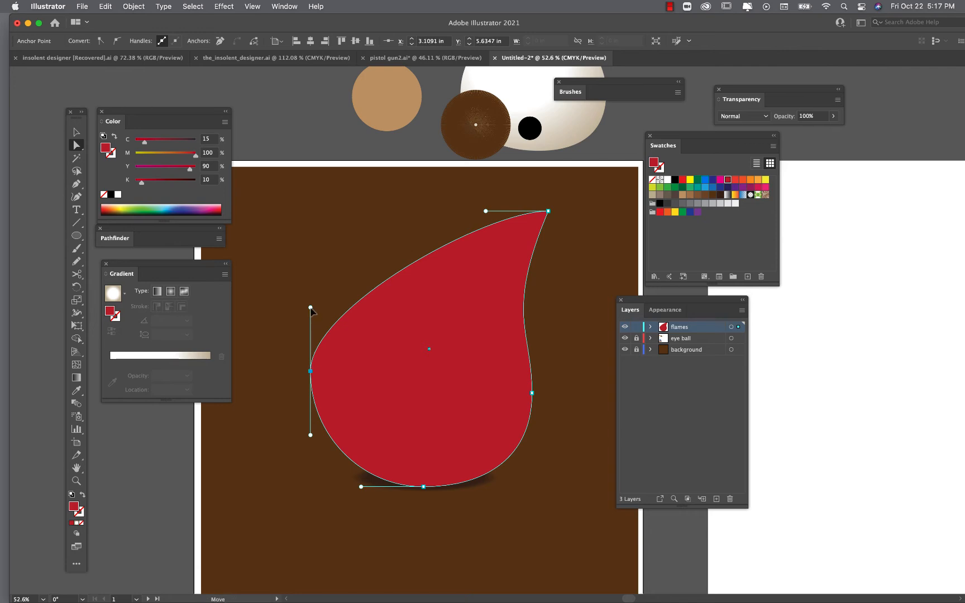
{"action": "left_click_drag", "start_coordinate": [311, 307], "coordinate": [317, 255]}
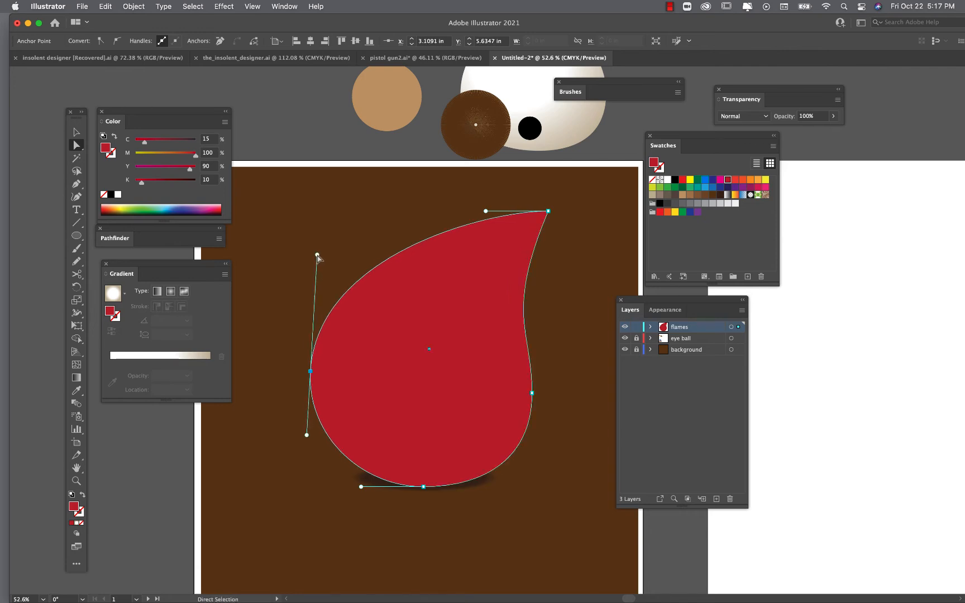
{"action": "left_click", "coordinate": [274, 275]}
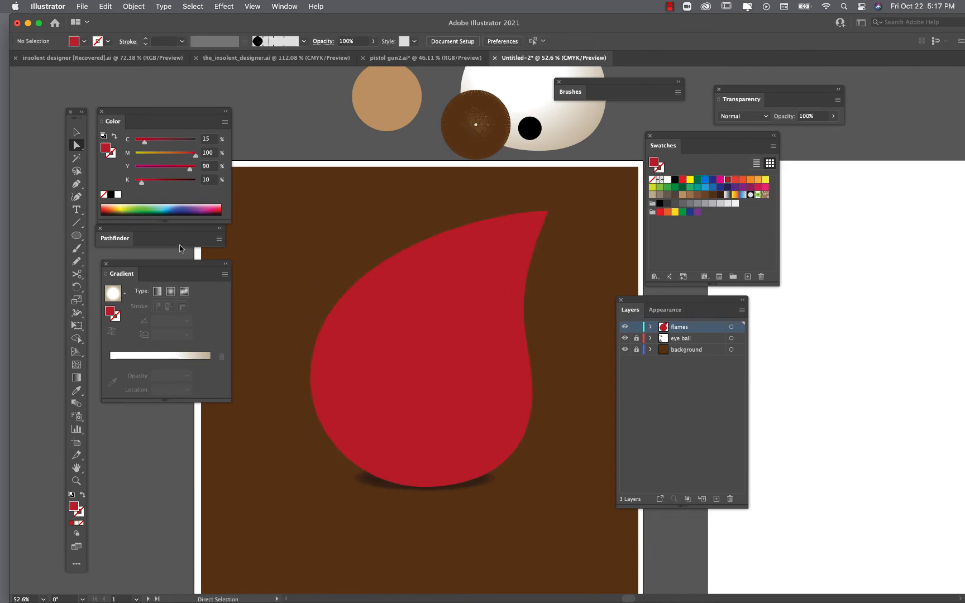
- Select the flame shape and add several gradient mesh points across its lower and middle area with the Mesh tool
{"action": "left_click", "coordinate": [77, 133]}
{"action": "left_click", "coordinate": [368, 393]}
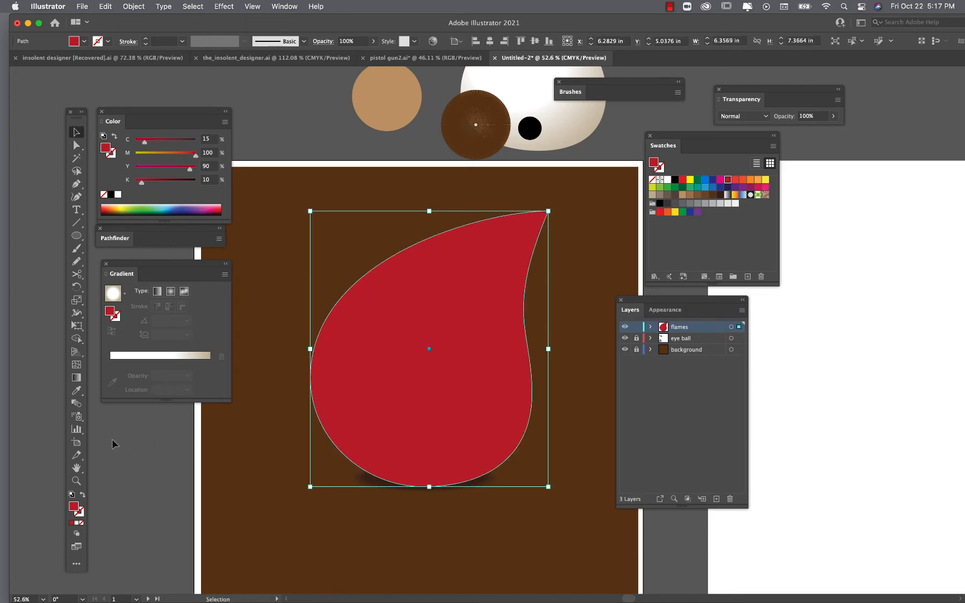
{"action": "left_click", "coordinate": [78, 365]}
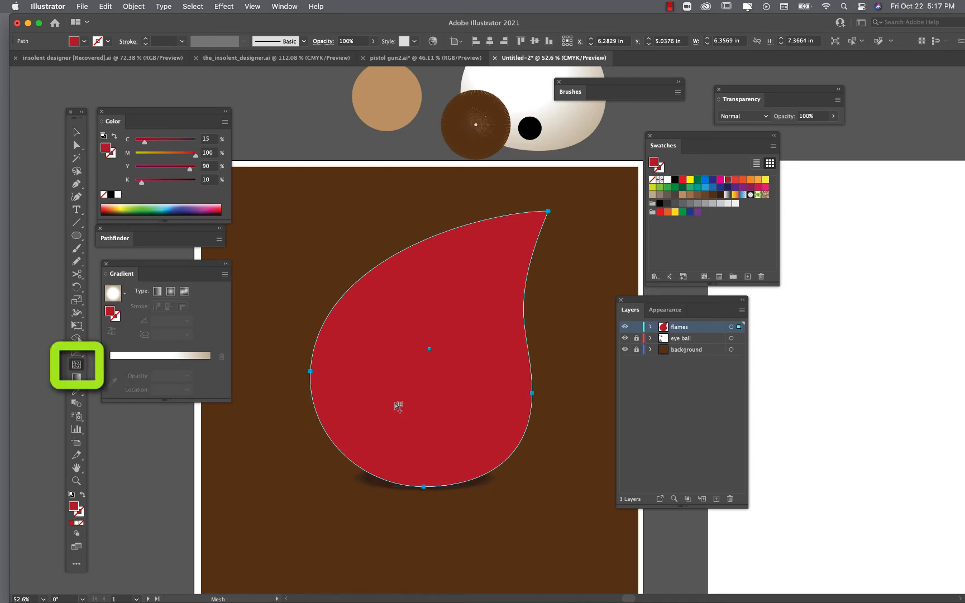
{"action": "left_click", "coordinate": [415, 440]}
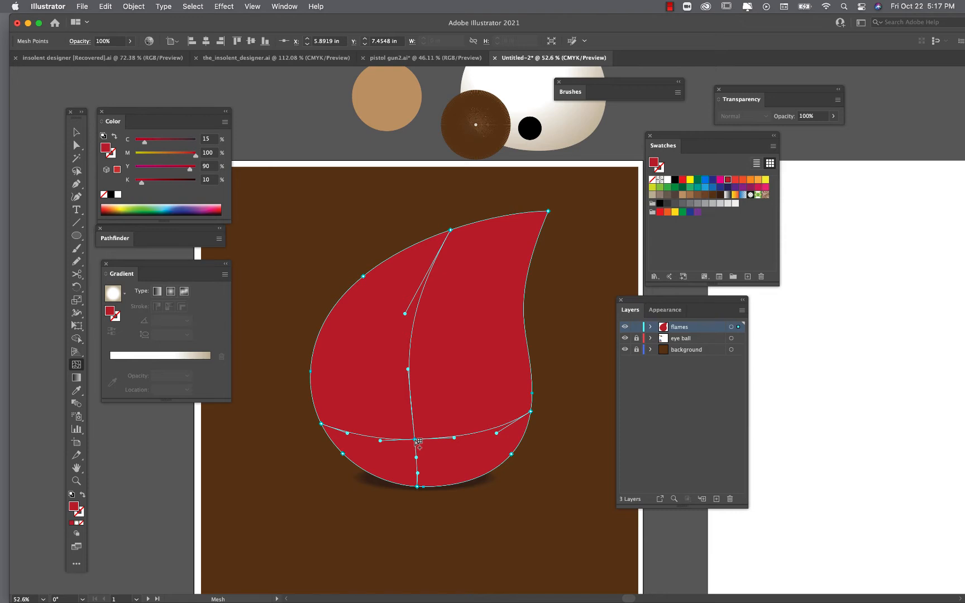
{"action": "left_click", "coordinate": [415, 408]}
{"action": "left_click", "coordinate": [437, 373]}
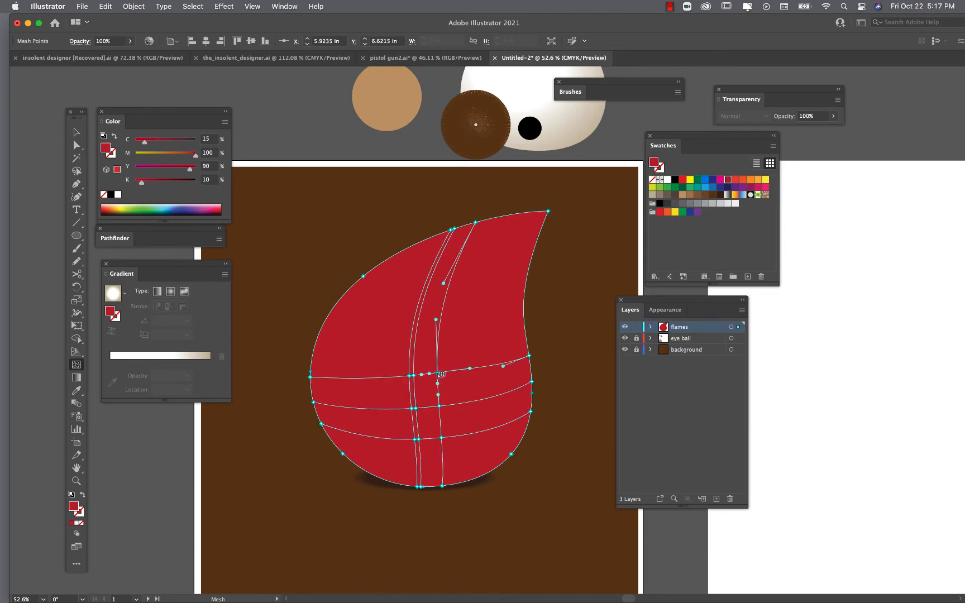
{"action": "left_click", "coordinate": [449, 353]}
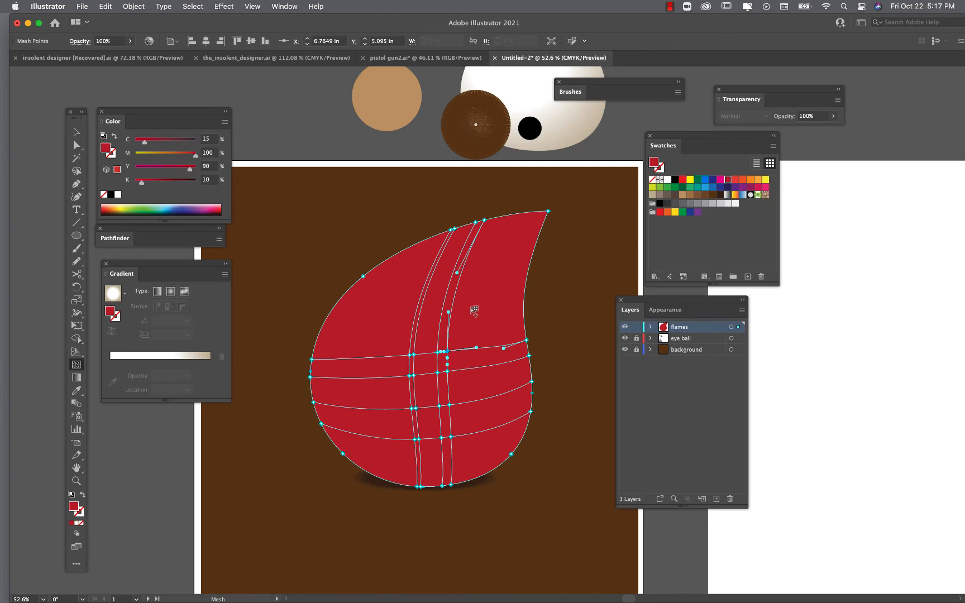
- Add a mesh point near the flame's upper tip, then deselect the flame
{"action": "left_click", "coordinate": [539, 224]}
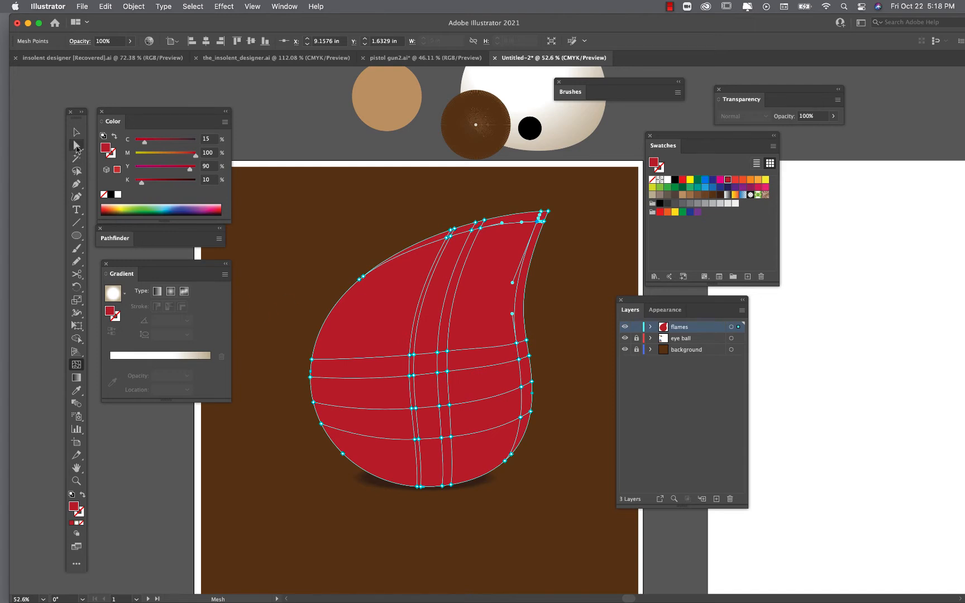
{"action": "left_click", "coordinate": [76, 145]}
{"action": "left_click", "coordinate": [260, 251]}
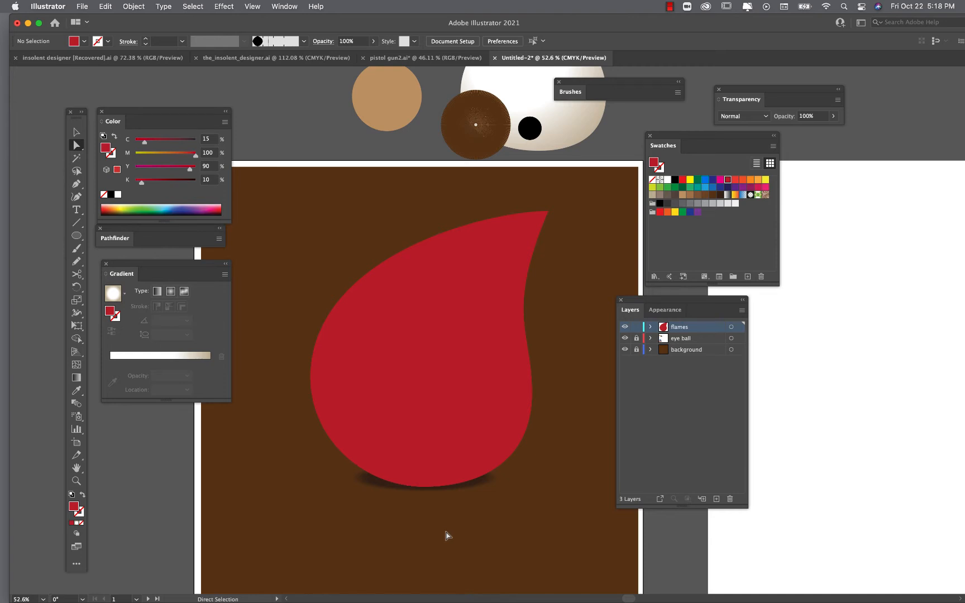
- Lasso-select the mesh points along the flame's left edge and set their opacity to 0%
{"action": "left_click", "coordinate": [430, 361]}
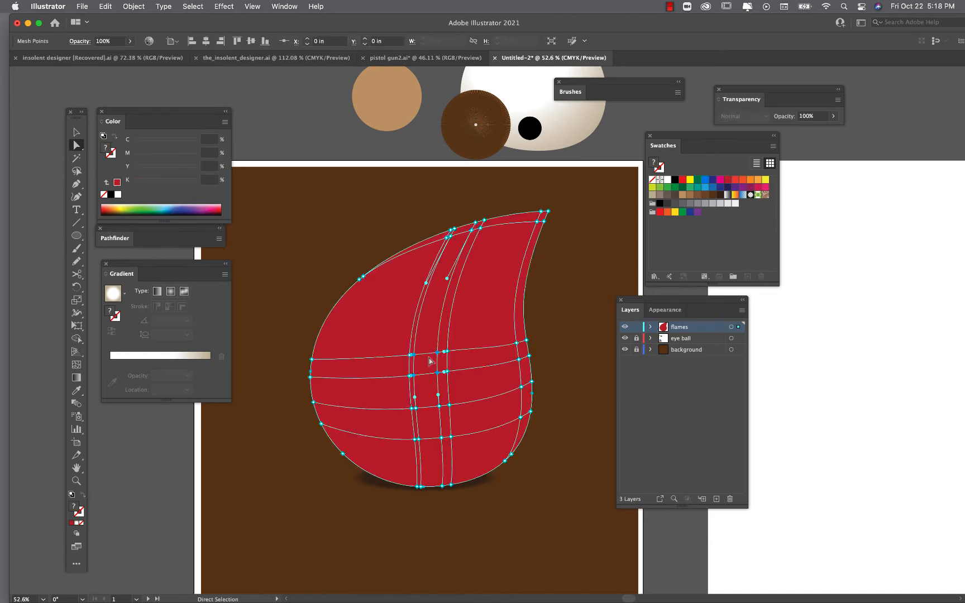
{"action": "left_click", "coordinate": [76, 171]}
{"action": "mouse_move", "coordinate": [292, 236]}
{"action": "left_mouse_down"}
{"action": "mouse_move", "coordinate": [364, 264]}
{"action": "mouse_move", "coordinate": [318, 374]}
{"action": "mouse_move", "coordinate": [351, 454]}
{"action": "mouse_move", "coordinate": [295, 474]}
{"action": "mouse_move", "coordinate": [282, 250]}
{"action": "mouse_move", "coordinate": [302, 236]}
{"action": "left_mouse_up"}
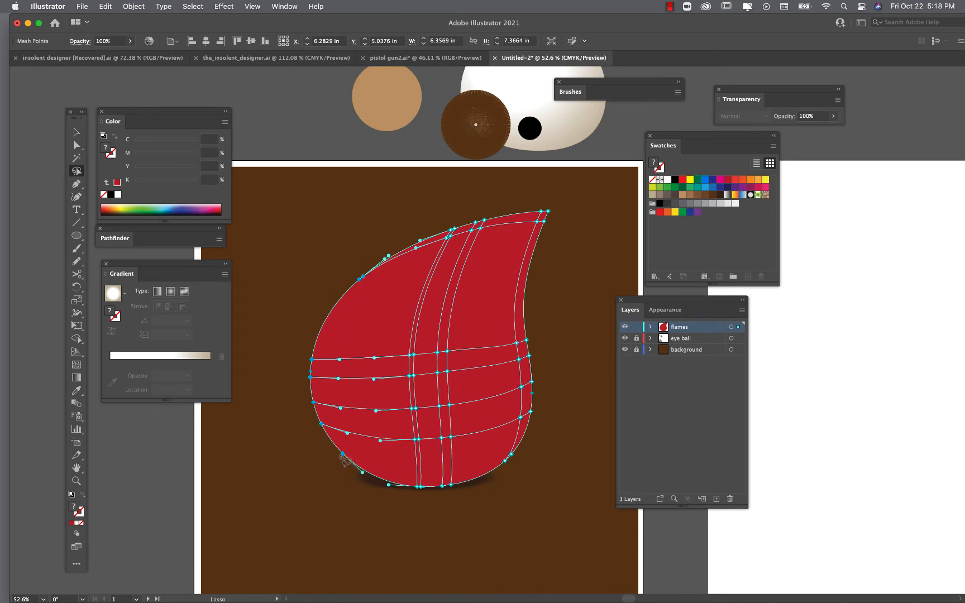
{"action": "left_click", "coordinate": [318, 474]}
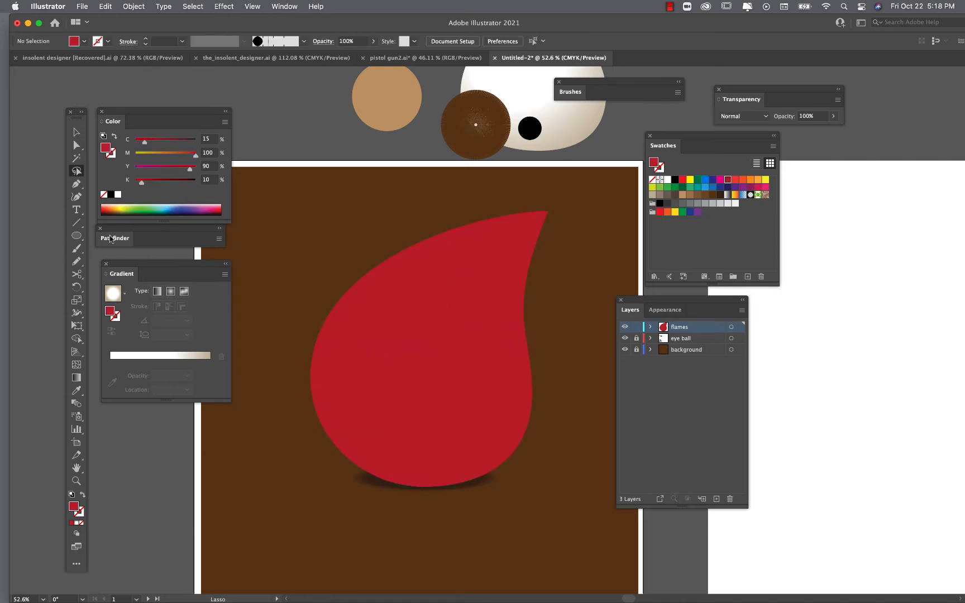
{"action": "mouse_move", "coordinate": [288, 261]}
{"action": "left_mouse_down"}
{"action": "mouse_move", "coordinate": [402, 216]}
{"action": "mouse_move", "coordinate": [419, 253]}
{"action": "mouse_move", "coordinate": [345, 321]}
{"action": "mouse_move", "coordinate": [327, 387]}
{"action": "mouse_move", "coordinate": [339, 443]}
{"action": "mouse_move", "coordinate": [309, 480]}
{"action": "mouse_move", "coordinate": [282, 272]}
{"action": "mouse_move", "coordinate": [310, 244]}
{"action": "left_mouse_up"}
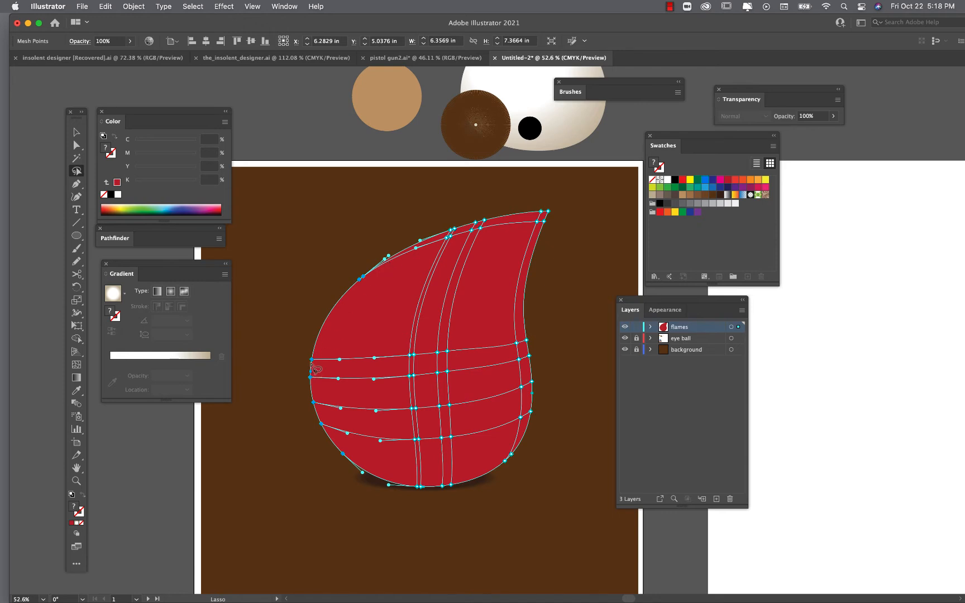
{"action": "left_click", "coordinate": [130, 41]}
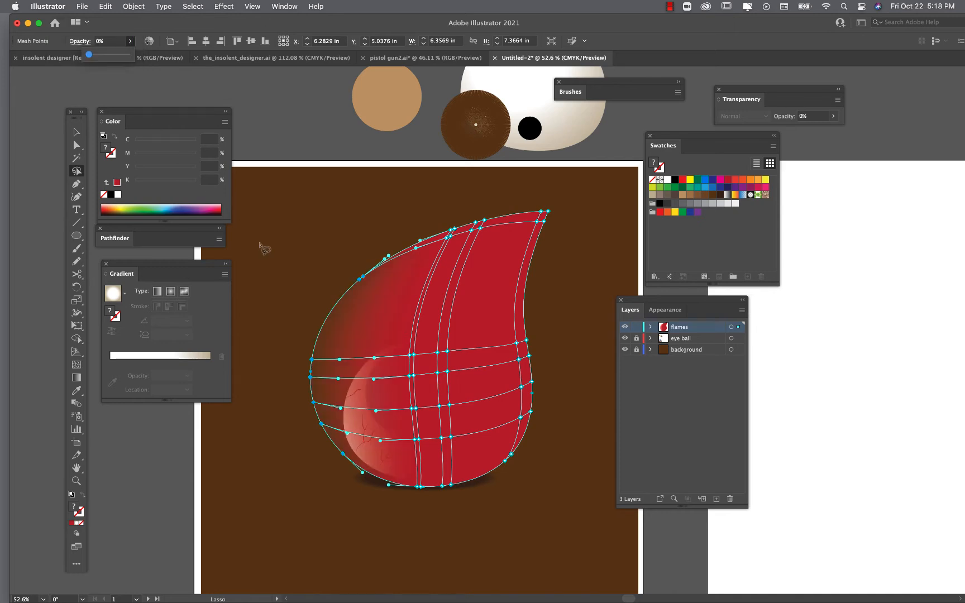
{"action": "left_click", "coordinate": [259, 243]}
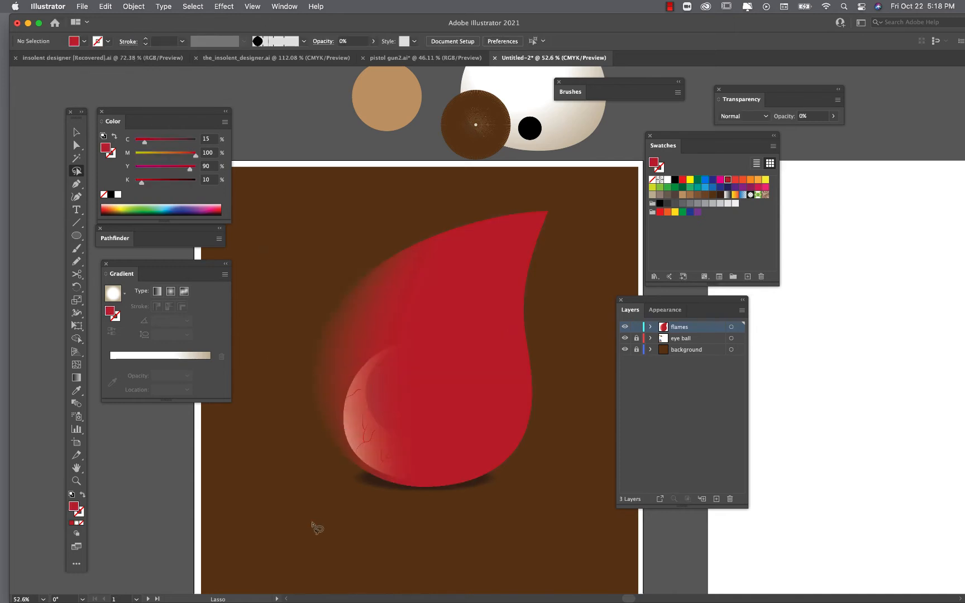
- Lasso-select the mesh points along the flame's right edge and set their opacity to 0%
{"action": "mouse_move", "coordinate": [559, 230]}
{"action": "left_mouse_down"}
{"action": "mouse_move", "coordinate": [530, 272]}
{"action": "mouse_move", "coordinate": [505, 443]}
{"action": "mouse_move", "coordinate": [446, 485]}
{"action": "mouse_move", "coordinate": [505, 490]}
{"action": "mouse_move", "coordinate": [575, 377]}
{"action": "mouse_move", "coordinate": [569, 248]}
{"action": "left_mouse_up"}
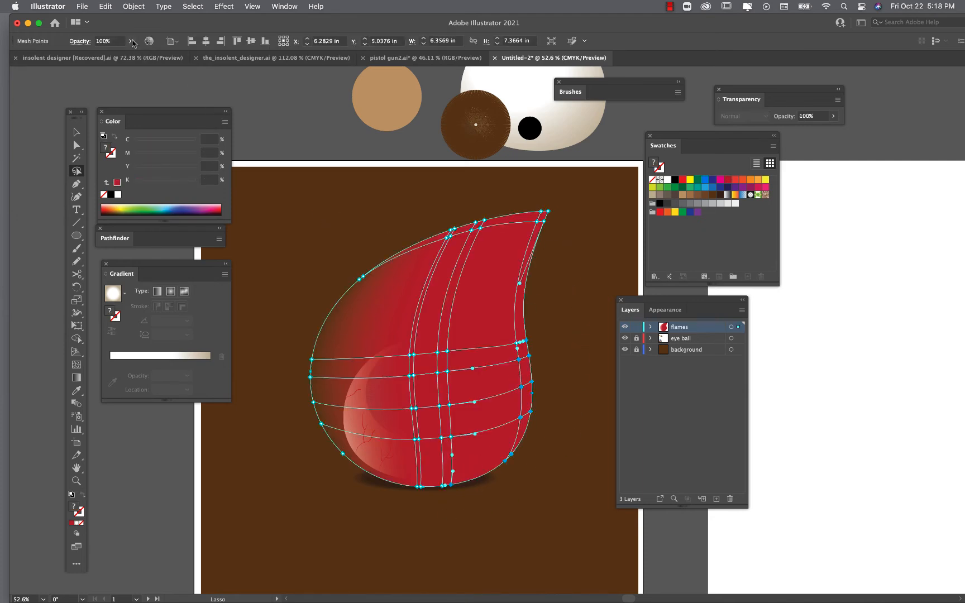
{"action": "left_click", "coordinate": [131, 41]}
{"action": "left_click_drag", "start_coordinate": [132, 55], "coordinate": [89, 54]}
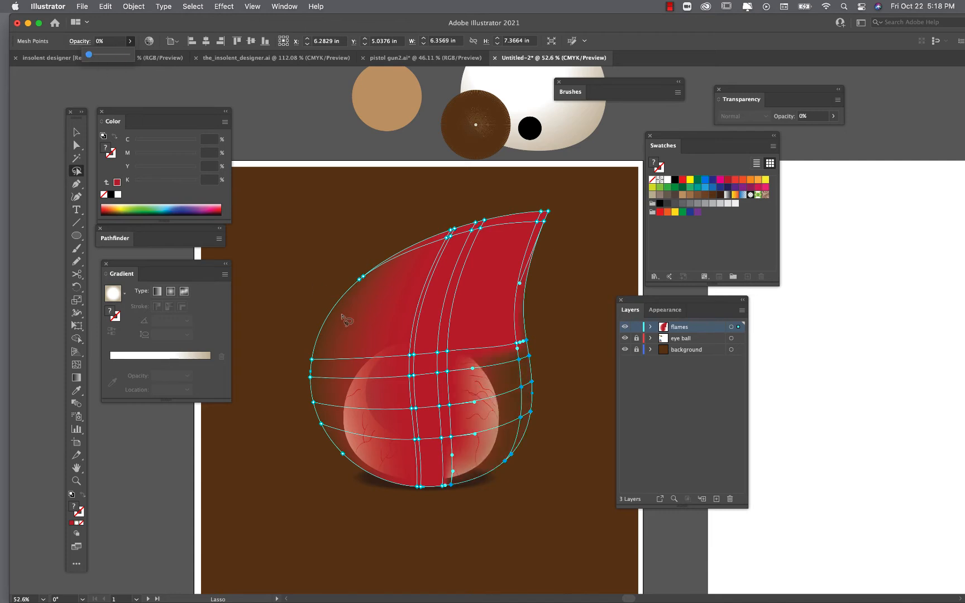
{"action": "left_click", "coordinate": [505, 511]}
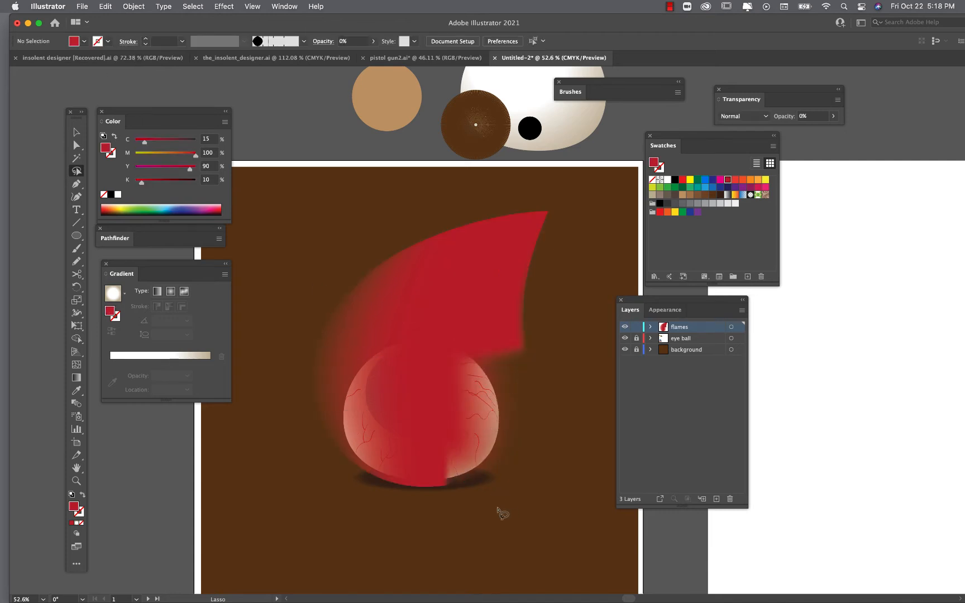
- Lasso-select the mesh points along the flame's bottom edge and set their opacity to 70%
{"action": "mouse_move", "coordinate": [497, 508]}
{"action": "left_mouse_down"}
{"action": "mouse_move", "coordinate": [437, 484]}
{"action": "mouse_move", "coordinate": [360, 478]}
{"action": "mouse_move", "coordinate": [350, 515]}
{"action": "mouse_move", "coordinate": [397, 536]}
{"action": "mouse_move", "coordinate": [461, 490]}
{"action": "mouse_move", "coordinate": [383, 482]}
{"action": "mouse_move", "coordinate": [359, 502]}
{"action": "mouse_move", "coordinate": [426, 527]}
{"action": "left_mouse_up"}
{"action": "left_click", "coordinate": [448, 539]}
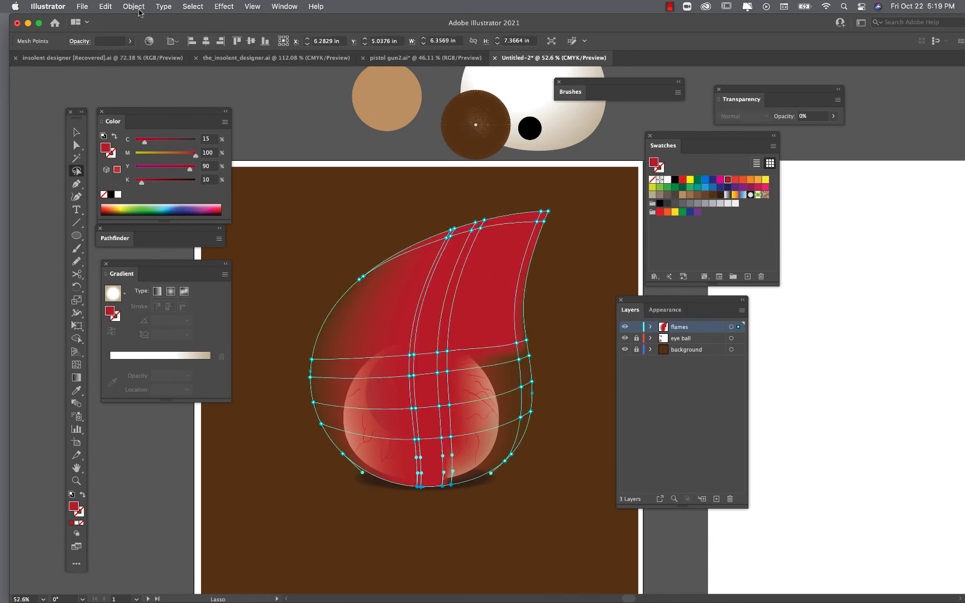
{"action": "left_click", "coordinate": [131, 42]}
{"action": "left_click_drag", "start_coordinate": [129, 57], "coordinate": [116, 55]}
{"action": "left_click", "coordinate": [291, 507]}
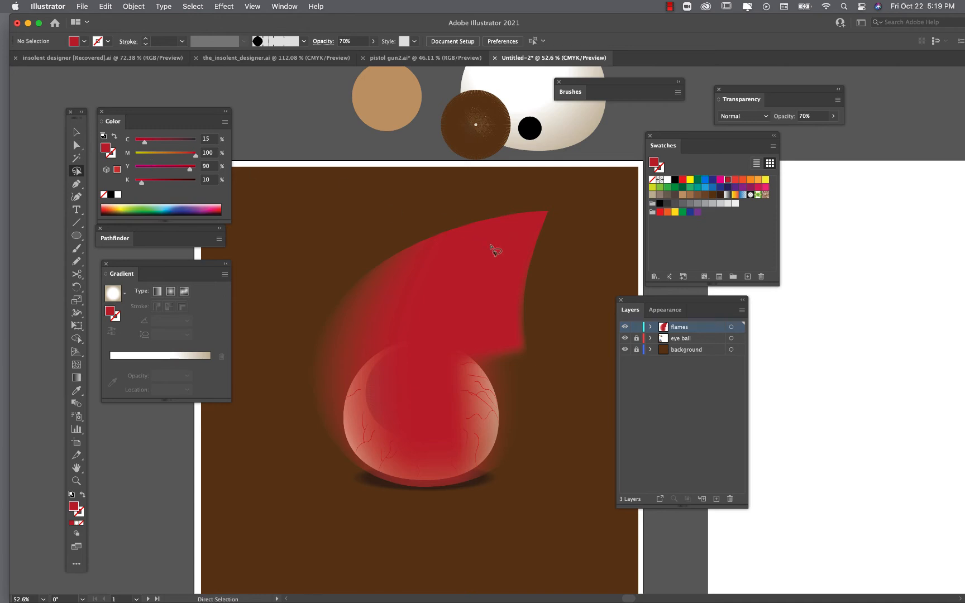
- Lasso-select the mesh points near the flame's top and set their opacity to 0%
{"action": "key", "text": "super"}
{"action": "left_click", "coordinate": [491, 249], "text": "super"}
{"action": "mouse_move", "coordinate": [499, 206]}
{"action": "left_mouse_down"}
{"action": "mouse_move", "coordinate": [454, 239]}
{"action": "mouse_move", "coordinate": [440, 221]}
{"action": "mouse_move", "coordinate": [495, 209]}
{"action": "mouse_move", "coordinate": [501, 222]}
{"action": "left_mouse_up"}
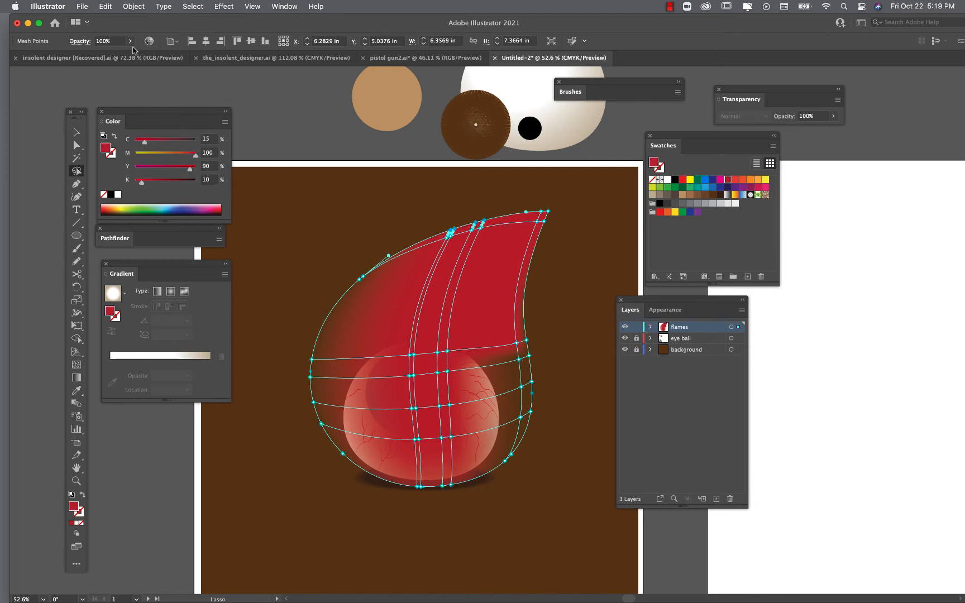
{"action": "left_click", "coordinate": [130, 42]}
{"action": "left_click_drag", "start_coordinate": [126, 58], "coordinate": [67, 59]}
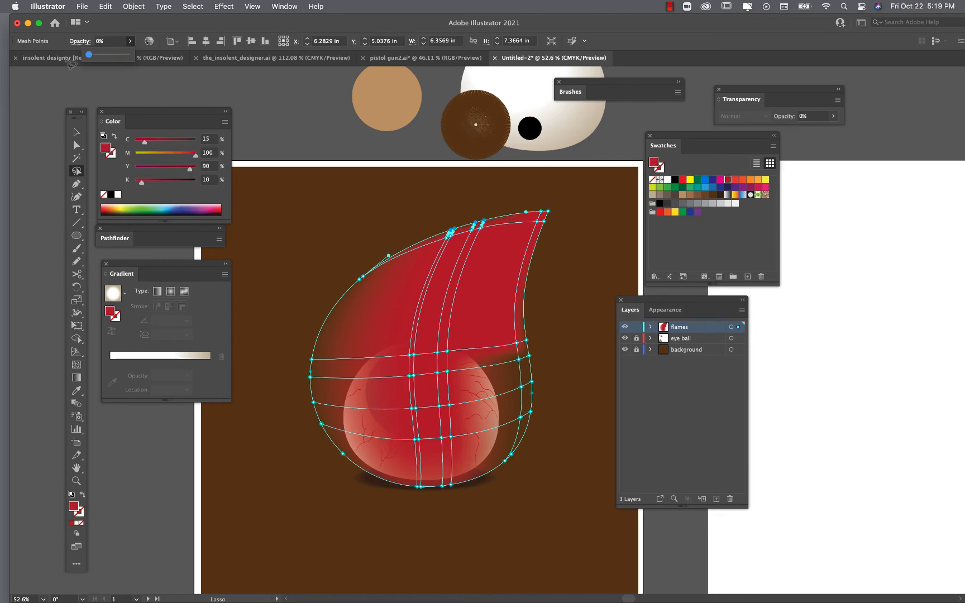
{"action": "left_click", "coordinate": [306, 247], "text": "super"}
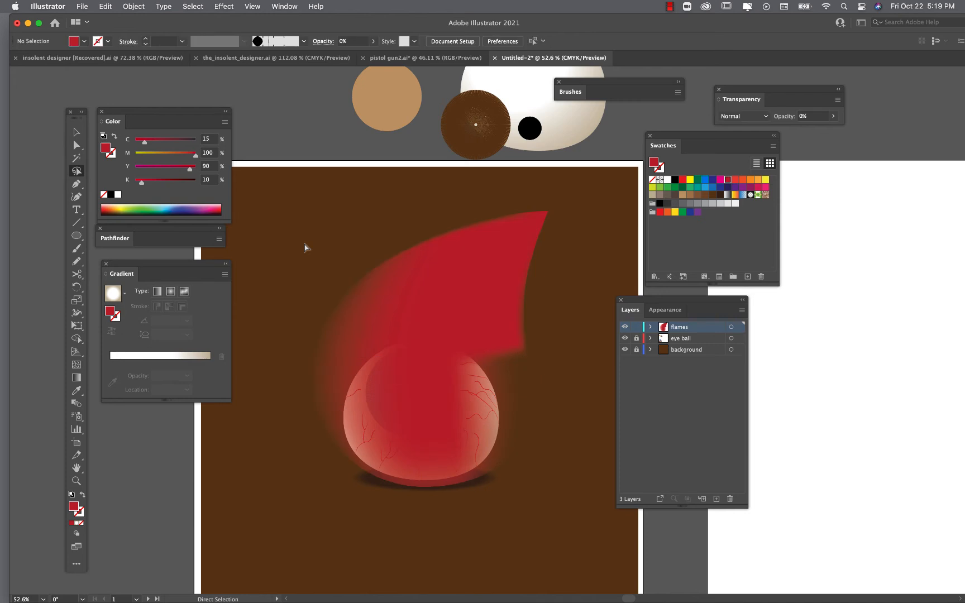
- Move a central mesh point down and left, and fill it with the yellow swatch
{"action": "left_click", "coordinate": [77, 145]}
{"action": "left_click", "coordinate": [479, 297]}
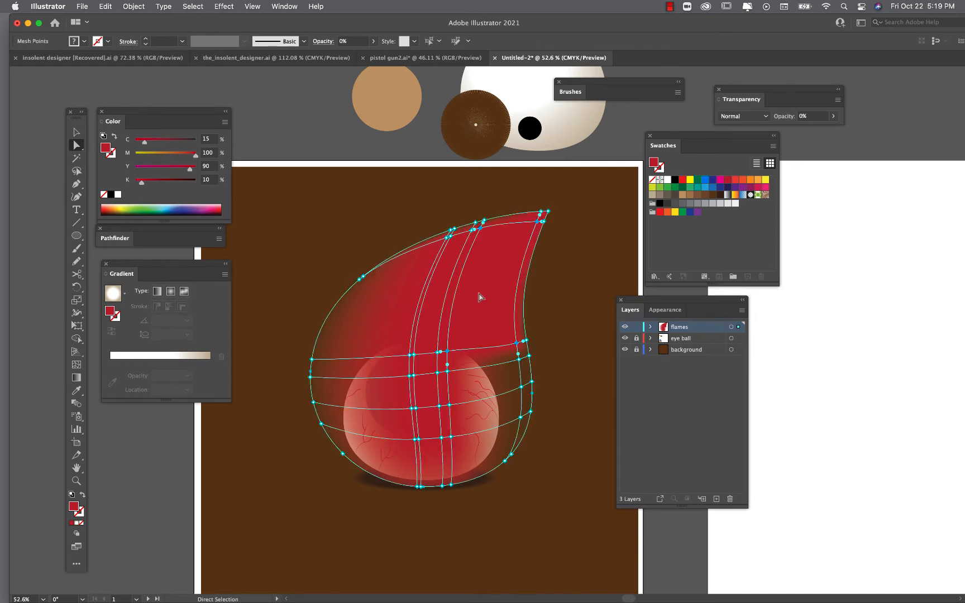
{"action": "scroll", "coordinate": [478, 381], "scroll_direction": "up", "scroll_amount": 2}
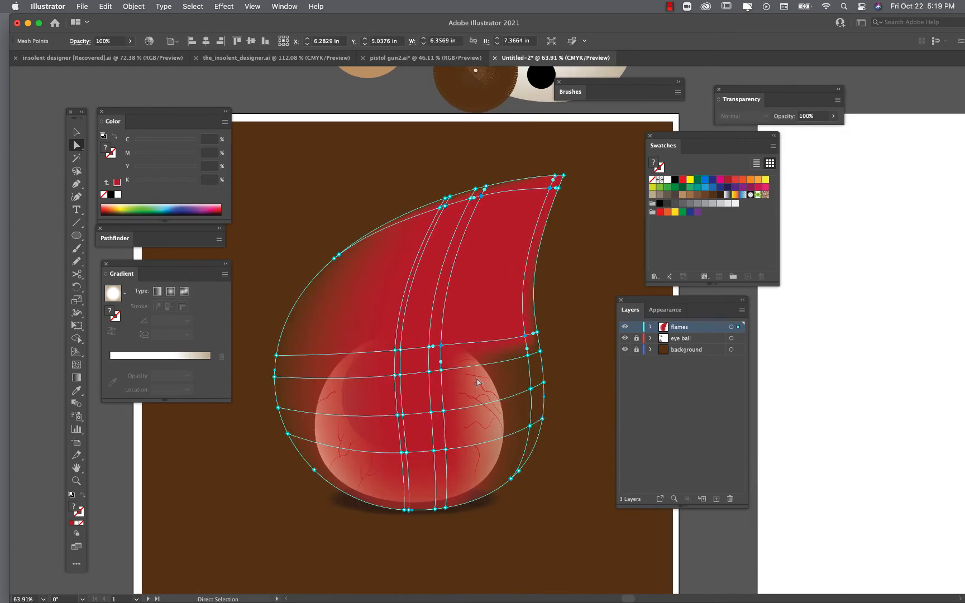
{"action": "left_click", "coordinate": [441, 346]}
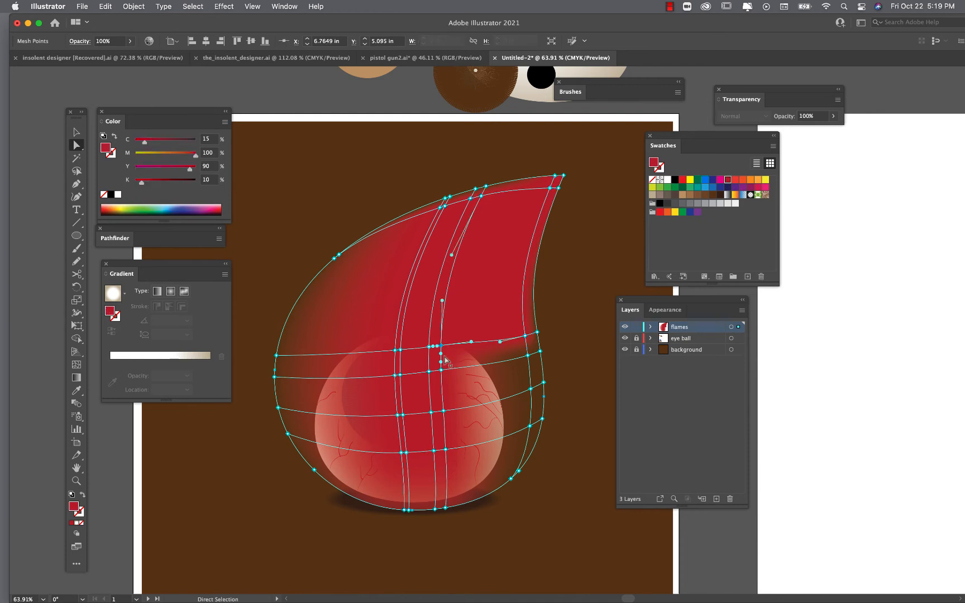
{"action": "left_click_drag", "start_coordinate": [431, 350], "coordinate": [399, 378]}
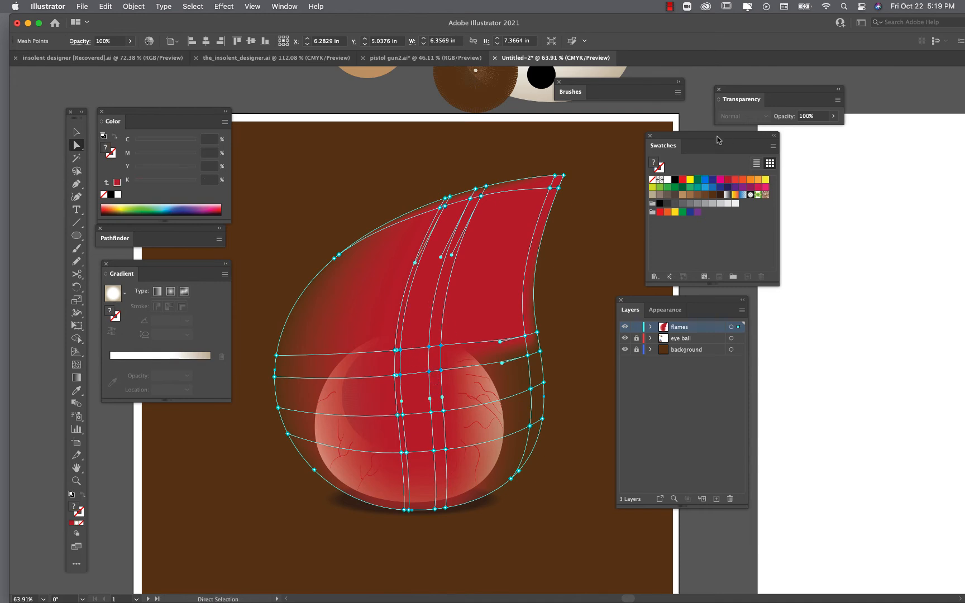
{"action": "left_click_drag", "start_coordinate": [718, 139], "coordinate": [680, 155]}
{"action": "left_click", "coordinate": [725, 195]}
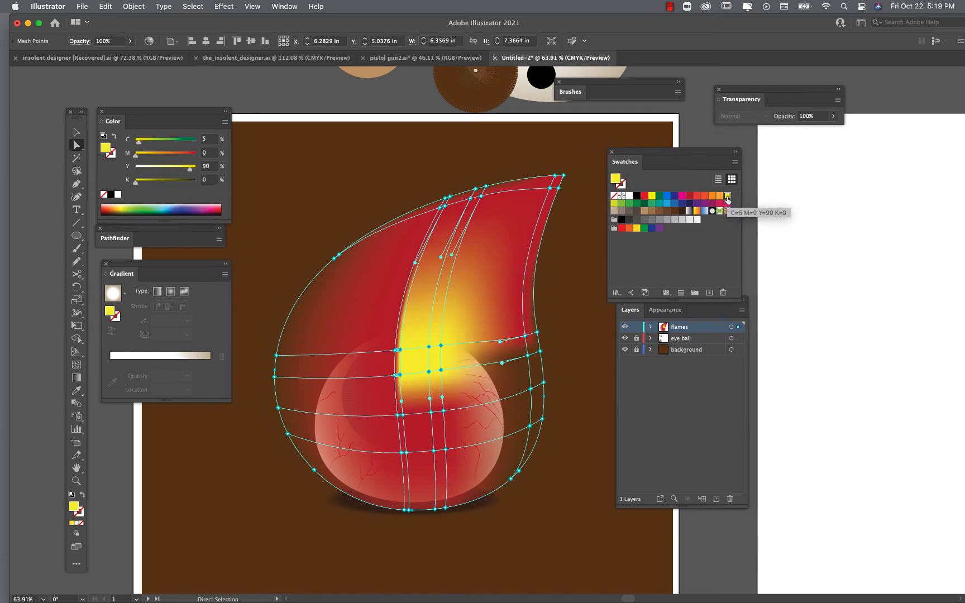
- Select two more mesh points on the left-centre of the flame and fill them yellow
{"action": "left_click", "coordinate": [396, 376]}
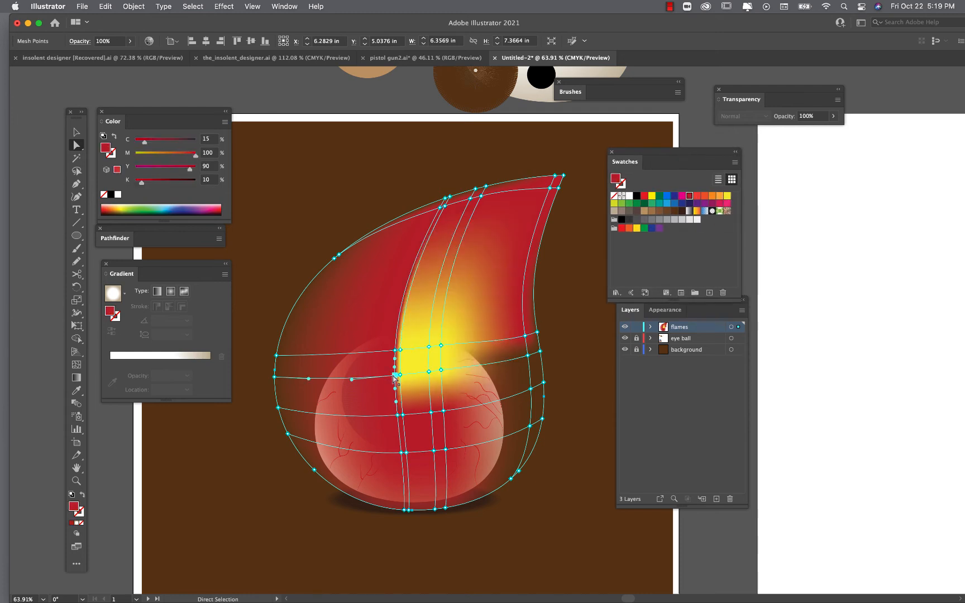
{"action": "left_click", "coordinate": [397, 415], "text": "shift"}
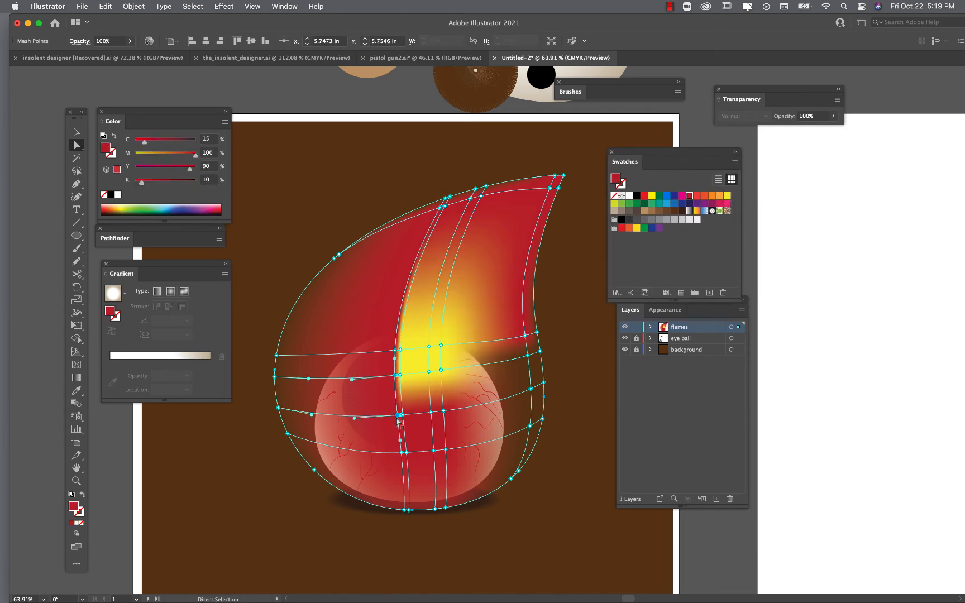
{"action": "left_click", "coordinate": [727, 196]}
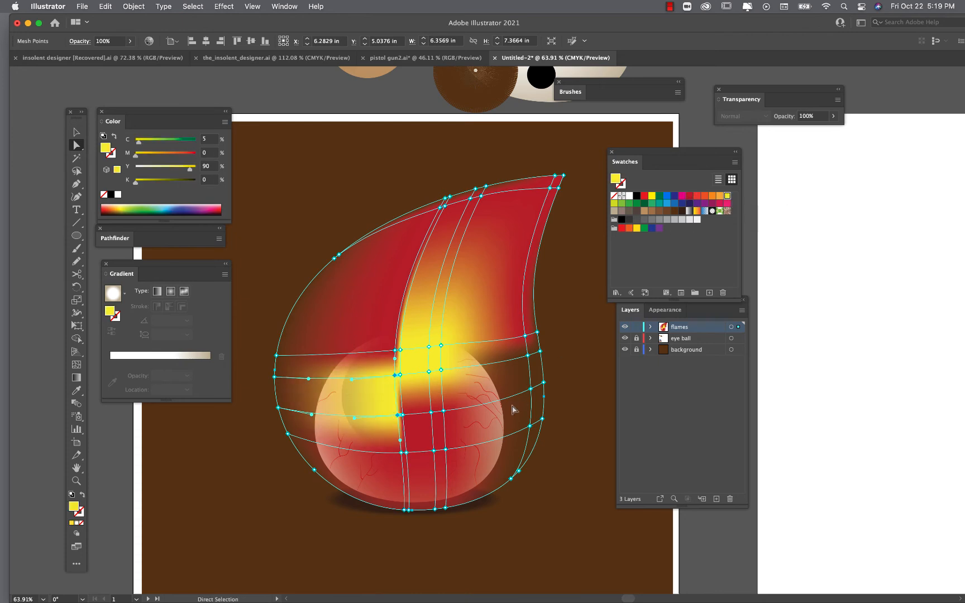
- Fill several mesh points along the flame's bottom edge with the blue swatch
{"action": "left_click", "coordinate": [445, 508]}
{"action": "left_click", "coordinate": [435, 510]}
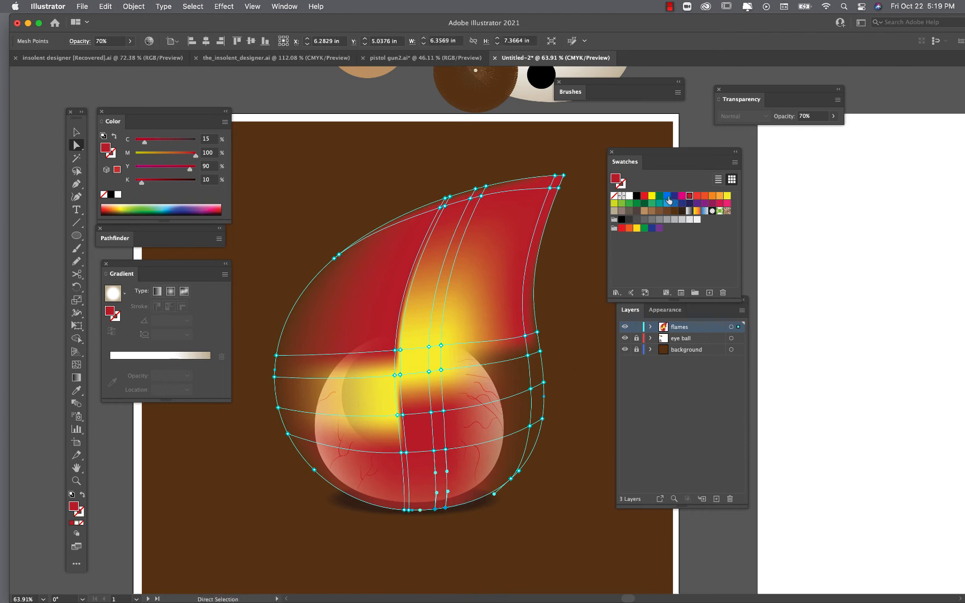
{"action": "left_click", "coordinate": [668, 197]}
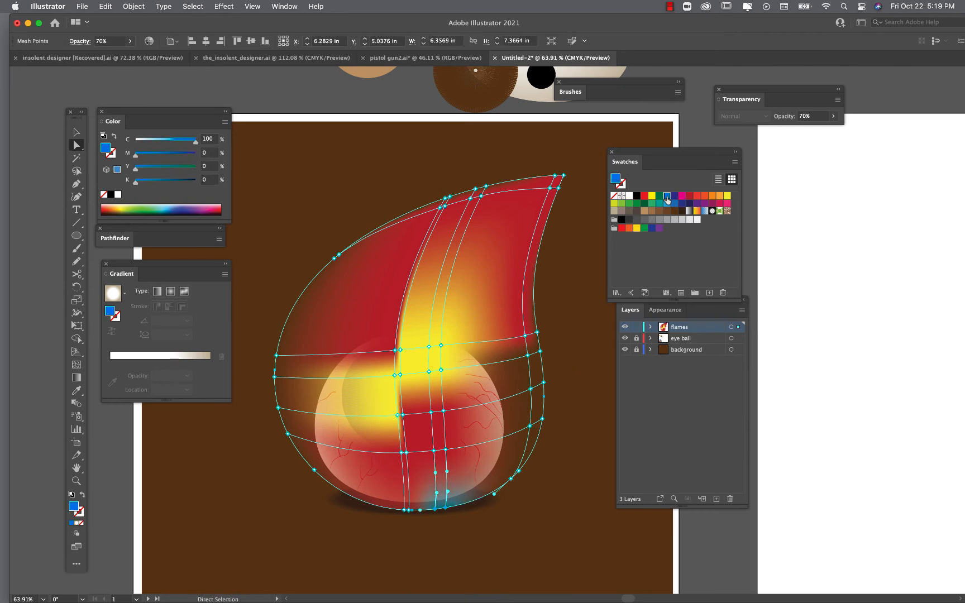
{"action": "left_click", "coordinate": [412, 510]}
{"action": "left_click", "coordinate": [404, 510], "text": "shift"}
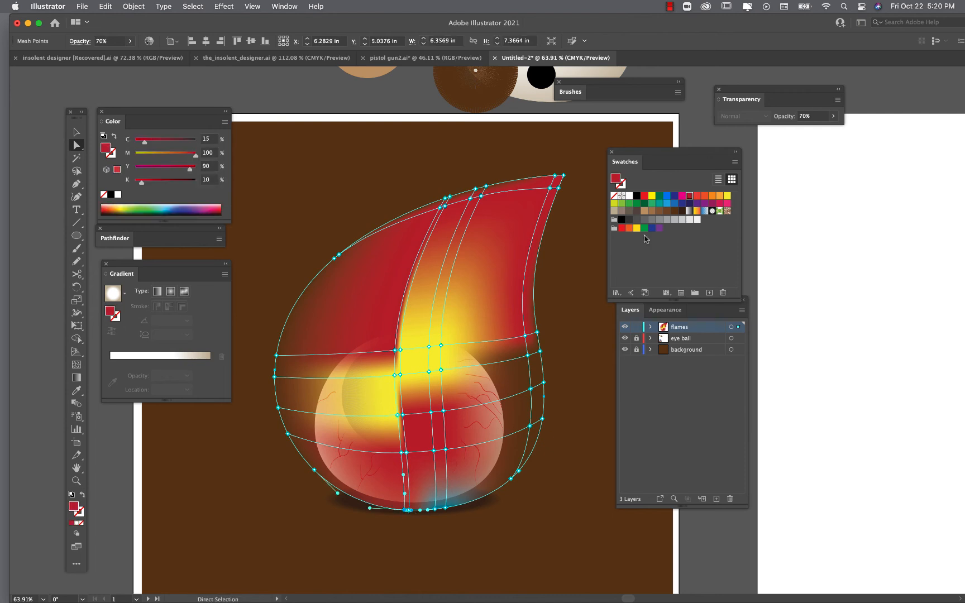
{"action": "left_click", "coordinate": [666, 197]}
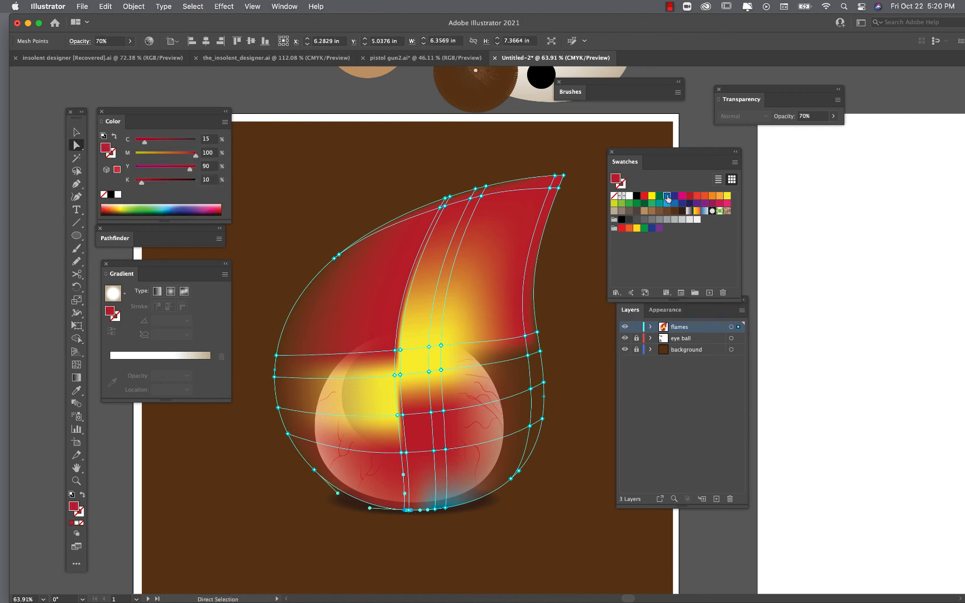
{"action": "left_click", "coordinate": [552, 491]}
- Fill another mesh point at the bottom centre of the flame with blue
{"action": "scroll", "coordinate": [419, 522], "scroll_direction": "up", "scroll_amount": 1}
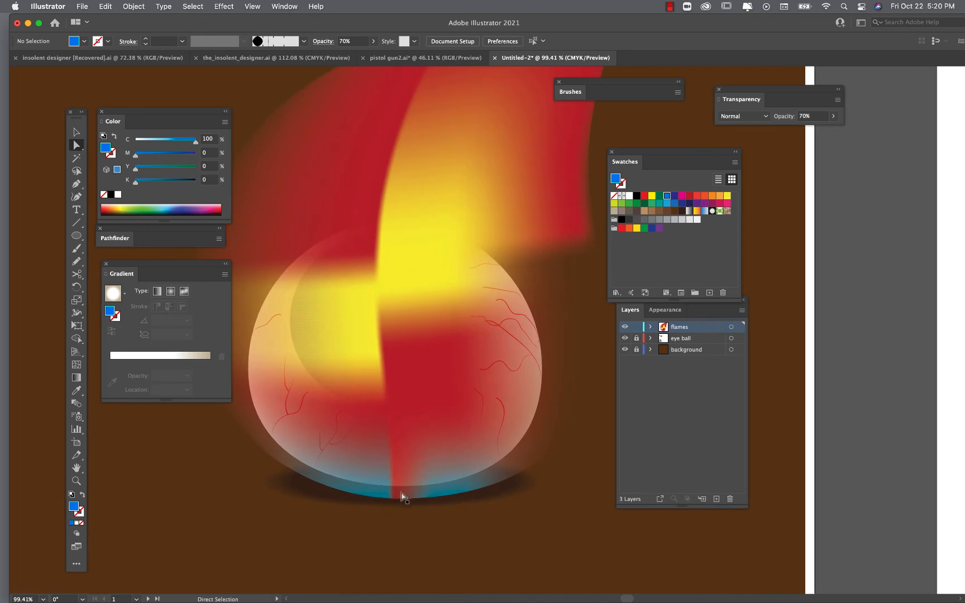
{"action": "left_click", "coordinate": [400, 497]}
{"action": "left_click", "coordinate": [395, 499]}
{"action": "left_click", "coordinate": [395, 500]}
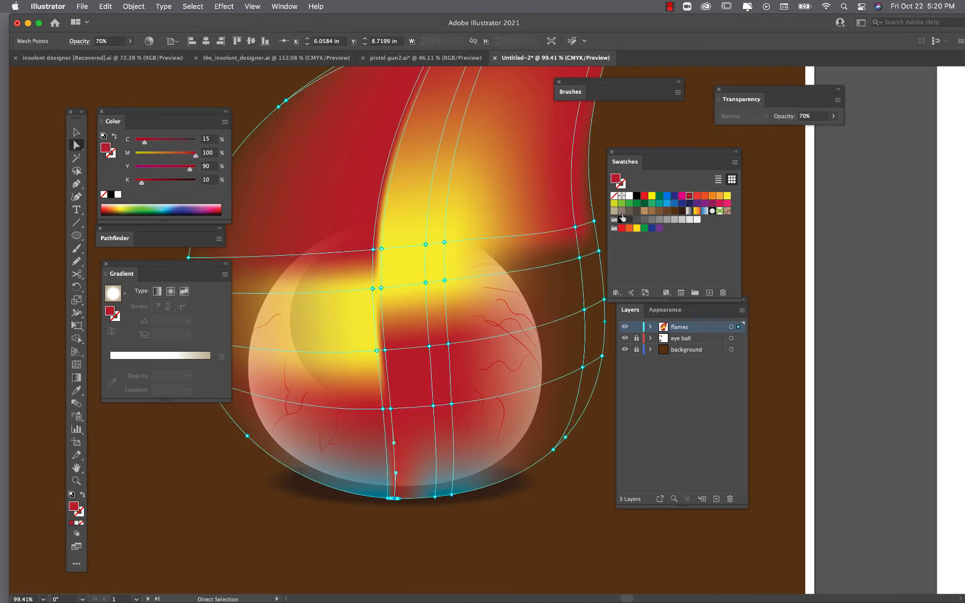
{"action": "left_click", "coordinate": [667, 196]}
{"action": "scroll", "coordinate": [502, 336], "scroll_direction": "down", "scroll_amount": 2}
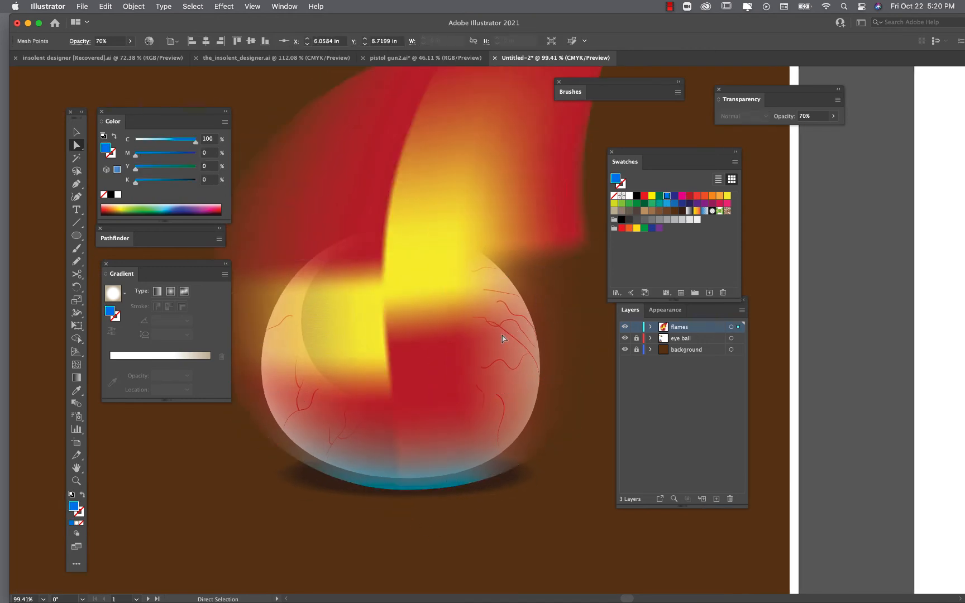
{"action": "left_click", "coordinate": [565, 435]}
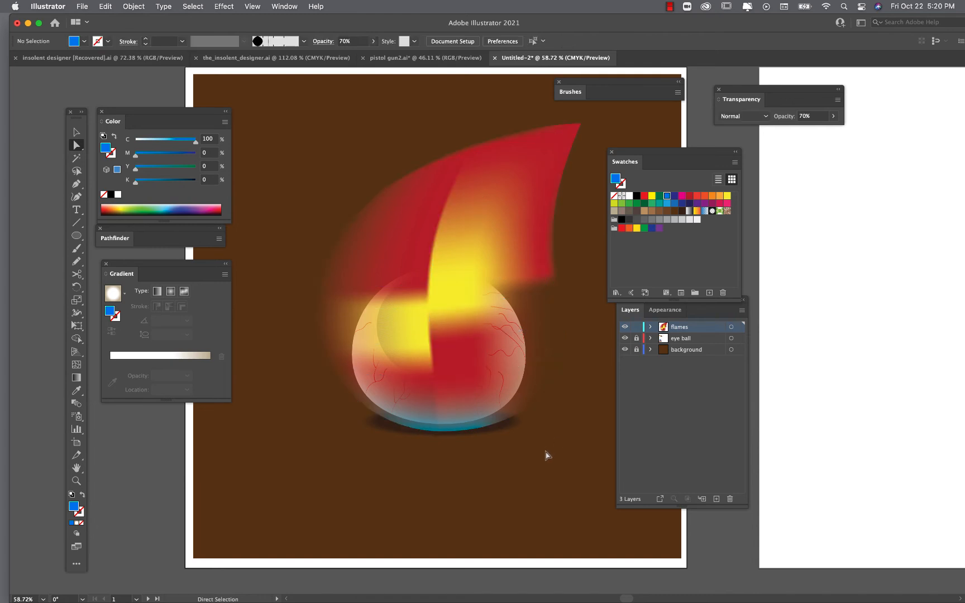
- Drag the yellow mesh points up and to the left to spread the yellow glow
{"action": "scroll", "coordinate": [543, 399], "scroll_direction": "up", "scroll_amount": 2}
{"action": "scroll", "coordinate": [542, 399], "scroll_direction": "right", "scroll_amount": 1}
{"action": "scroll", "coordinate": [543, 394], "scroll_direction": "up", "scroll_amount": 1}
{"action": "scroll", "coordinate": [542, 395], "scroll_direction": "right", "scroll_amount": 1}
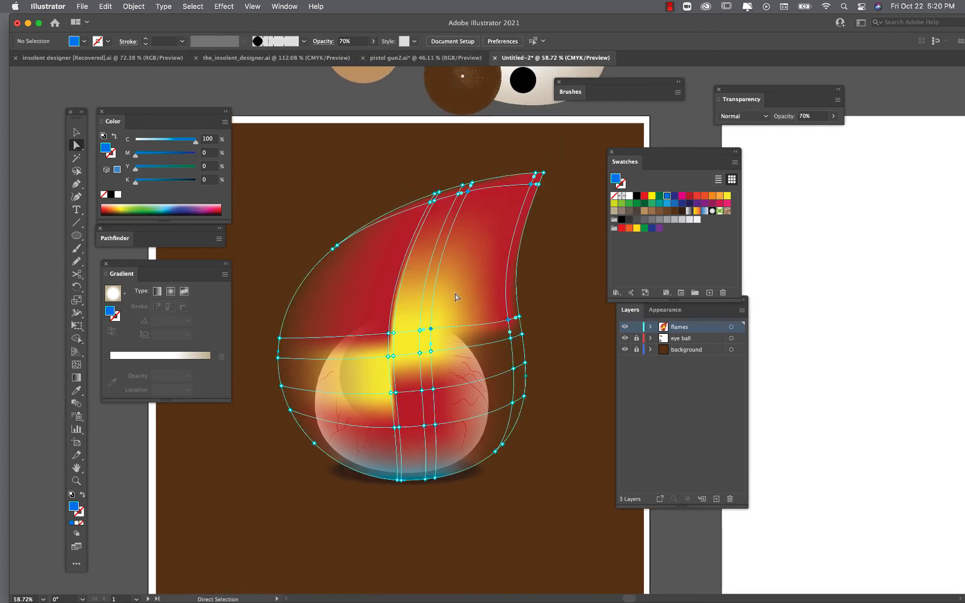
{"action": "left_click", "coordinate": [391, 355]}
{"action": "left_click", "coordinate": [389, 334]}
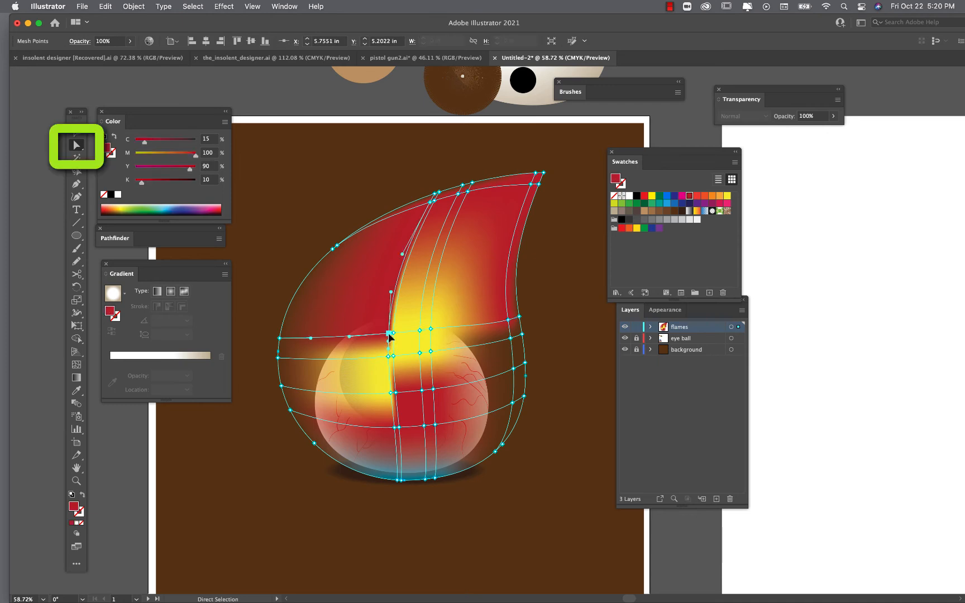
{"action": "left_click_drag", "start_coordinate": [389, 335], "coordinate": [371, 297]}
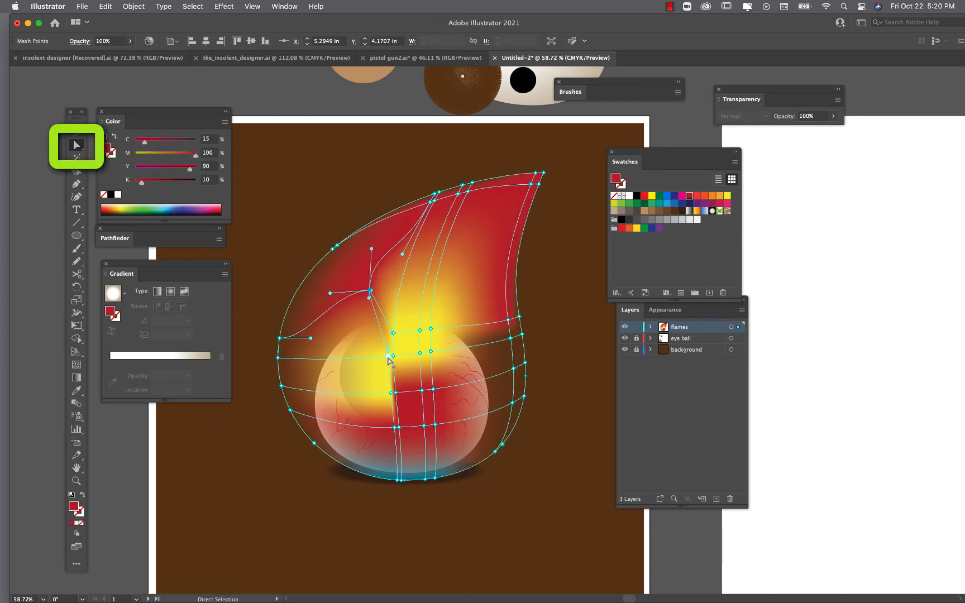
{"action": "left_click_drag", "start_coordinate": [387, 362], "coordinate": [360, 360]}
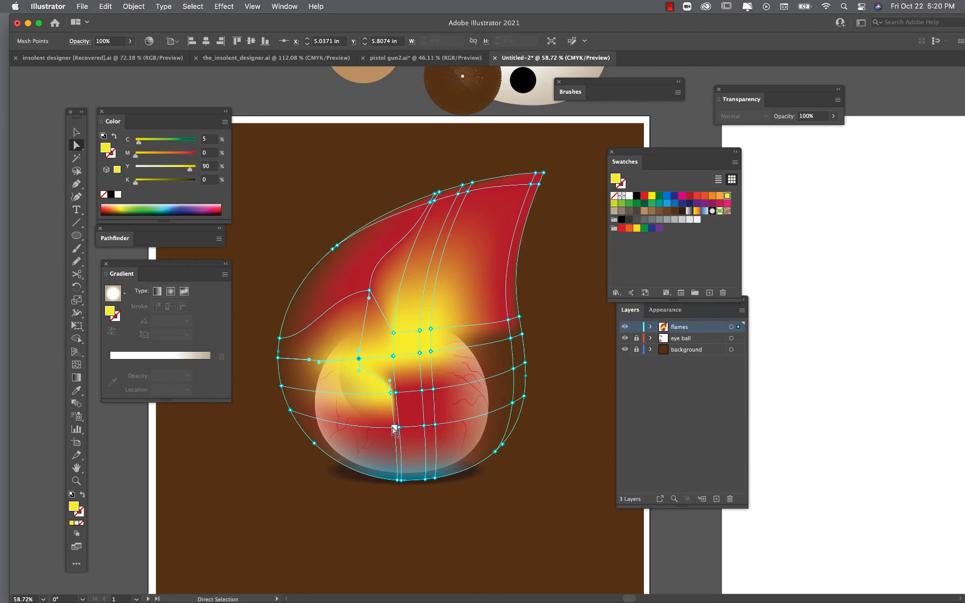
- Drag several mesh points in the flame's centre to reshape and spread the yellow and red areas over the eyeball
{"action": "left_click_drag", "start_coordinate": [394, 427], "coordinate": [371, 438]}
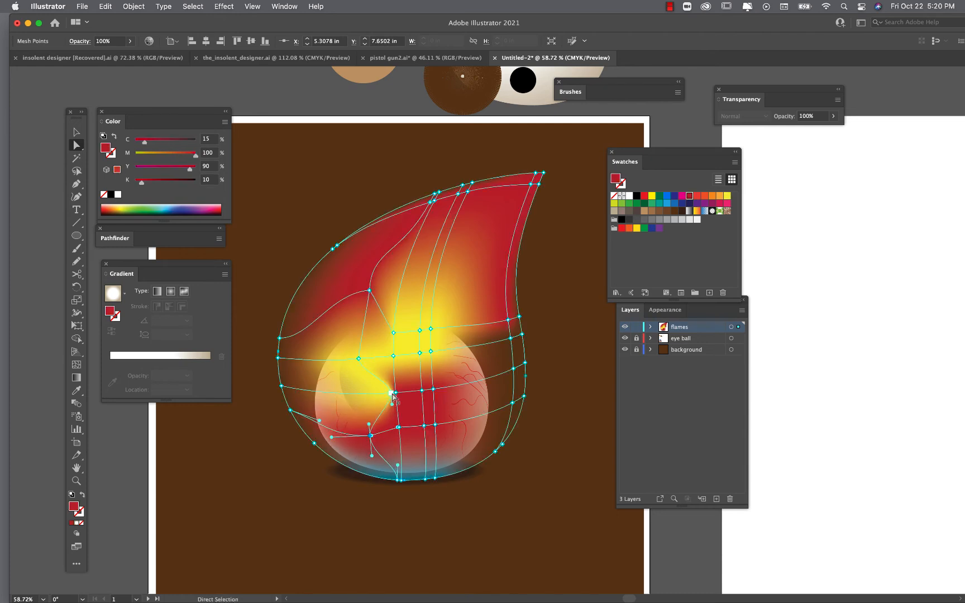
{"action": "left_click_drag", "start_coordinate": [393, 392], "coordinate": [350, 394]}
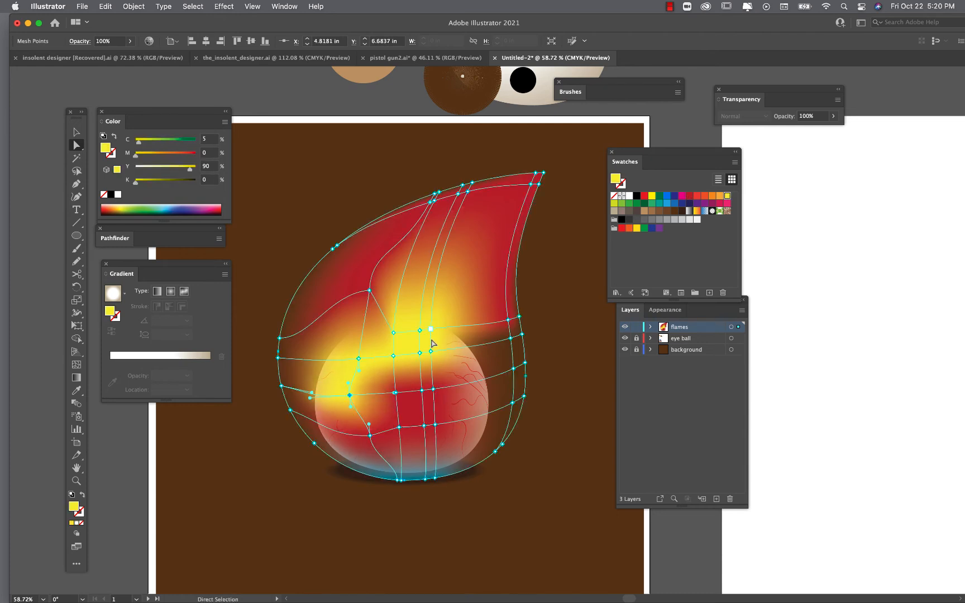
{"action": "left_click_drag", "start_coordinate": [430, 328], "coordinate": [456, 286]}
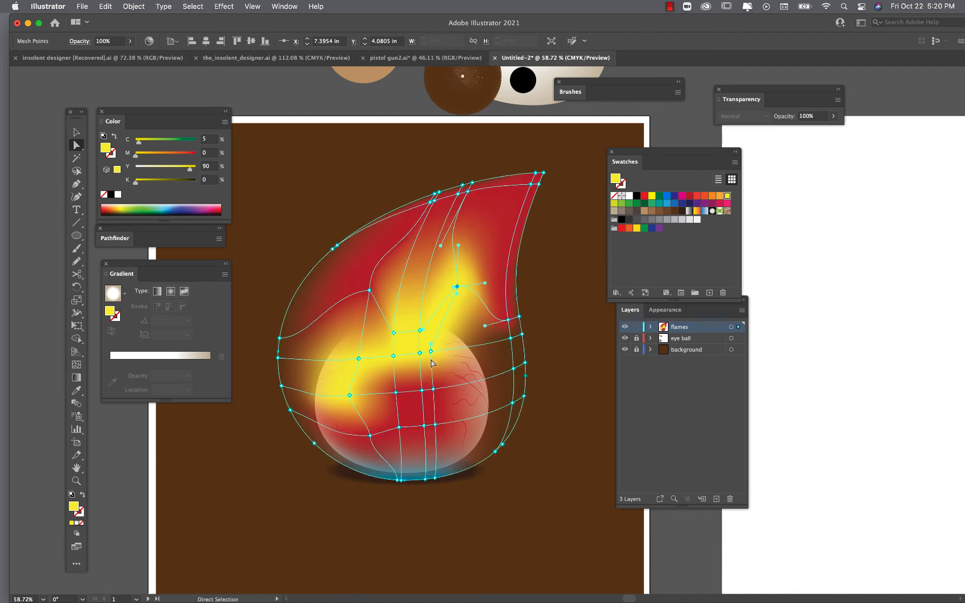
{"action": "left_click_drag", "start_coordinate": [434, 390], "coordinate": [420, 458]}
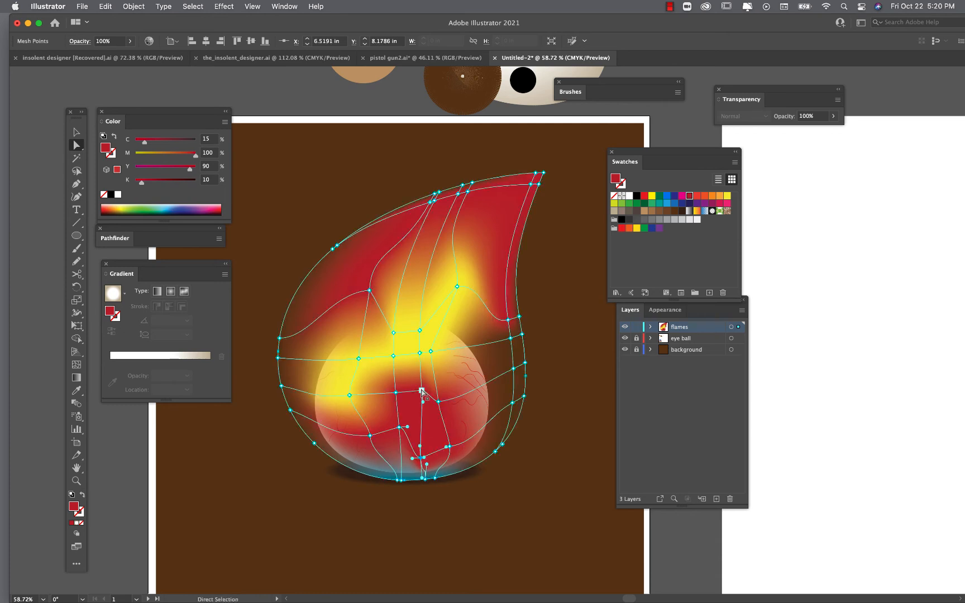
{"action": "left_click_drag", "start_coordinate": [420, 331], "coordinate": [367, 288]}
- Move a mesh point in the flame's upper-left area up and to the left
{"action": "scroll", "coordinate": [340, 268], "scroll_direction": "up", "scroll_amount": 5}
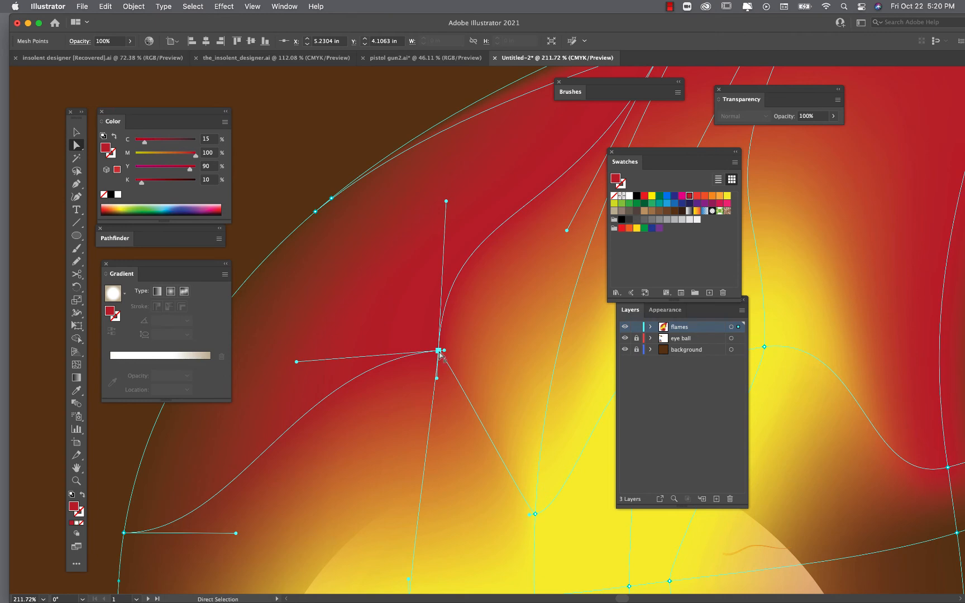
{"action": "left_click_drag", "start_coordinate": [439, 353], "coordinate": [401, 307]}
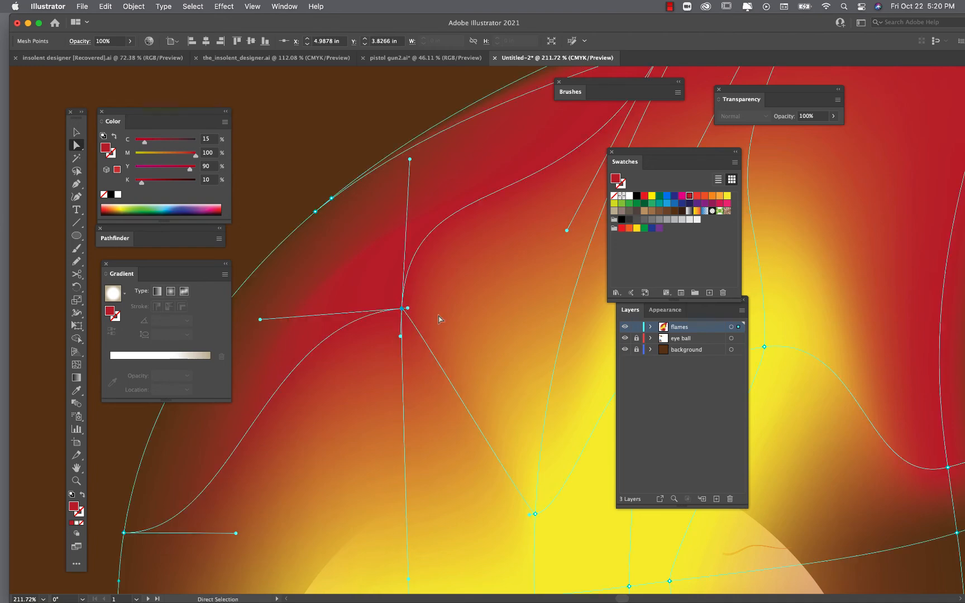
{"action": "scroll", "coordinate": [400, 307], "scroll_direction": "down", "scroll_amount": 5}
{"action": "left_click", "coordinate": [305, 224]}
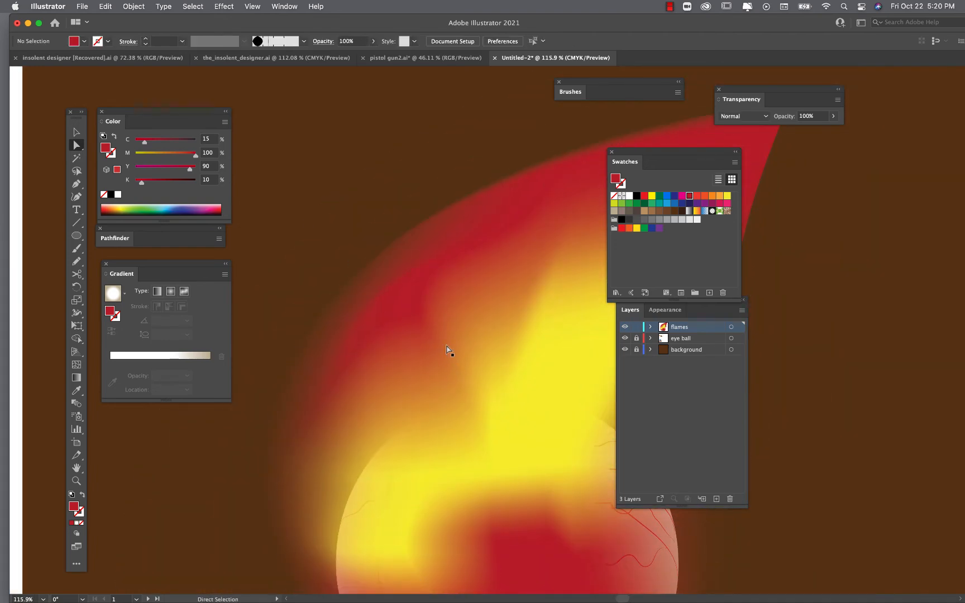
- Drag mesh points on the flame's lower left downward and a left-centre point upward to reshape the yellow glow
{"action": "scroll", "coordinate": [450, 351], "scroll_direction": "down", "scroll_amount": 5}
{"action": "scroll", "coordinate": [335, 361], "scroll_direction": "right", "scroll_amount": 3}
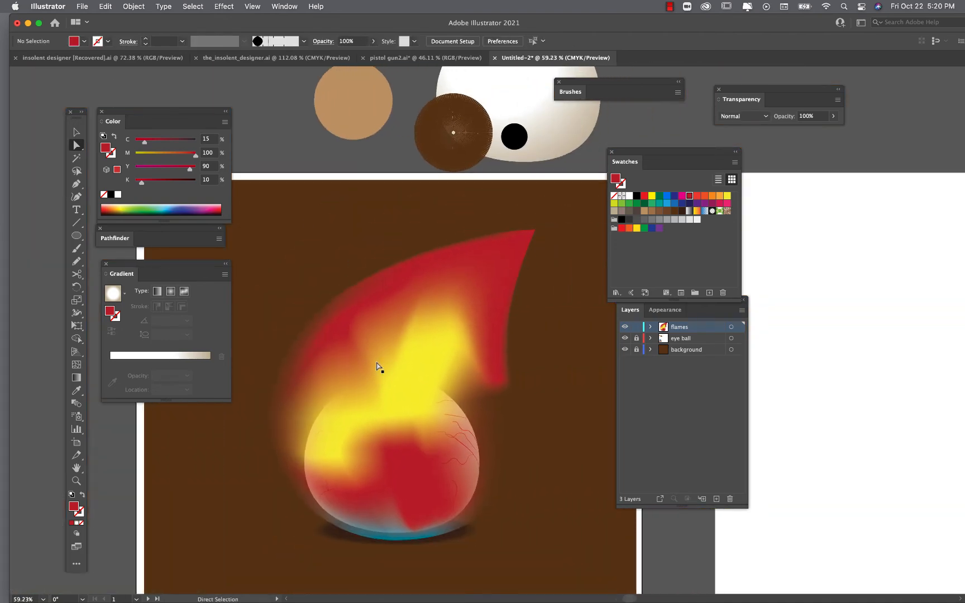
{"action": "left_click", "coordinate": [370, 407]}
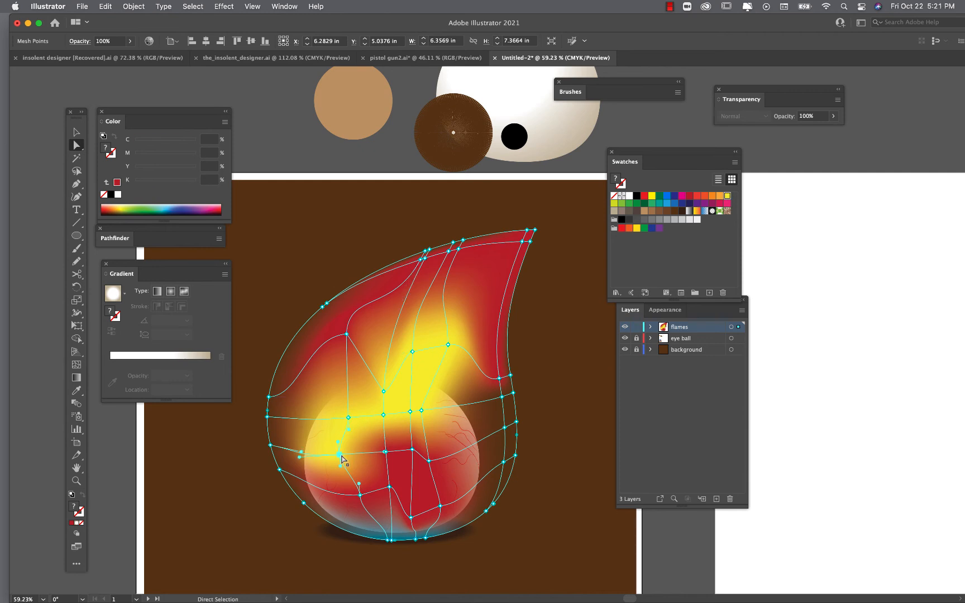
{"action": "left_click", "coordinate": [360, 495]}
{"action": "left_click_drag", "start_coordinate": [360, 496], "coordinate": [366, 518]}
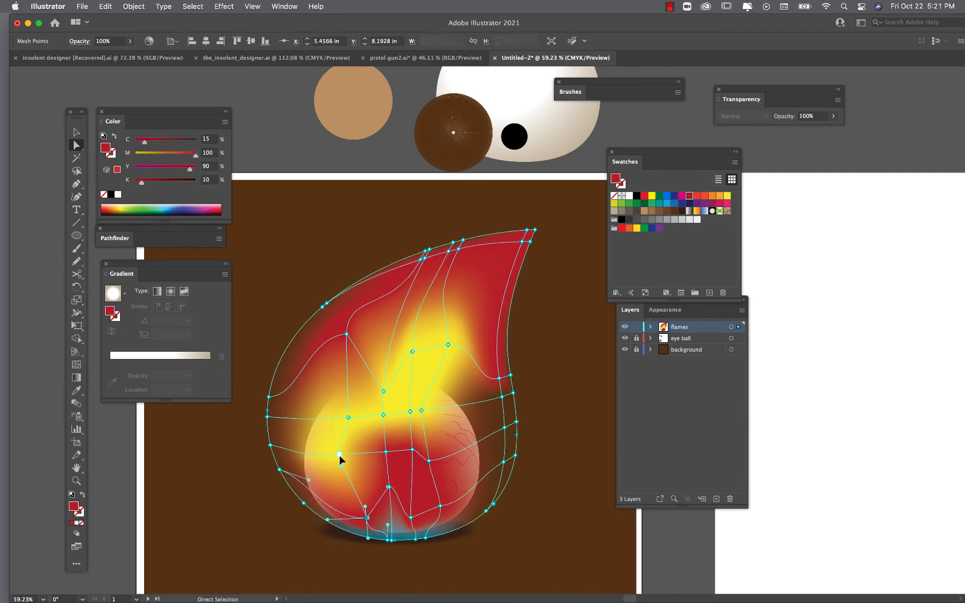
{"action": "left_click_drag", "start_coordinate": [339, 454], "coordinate": [352, 479]}
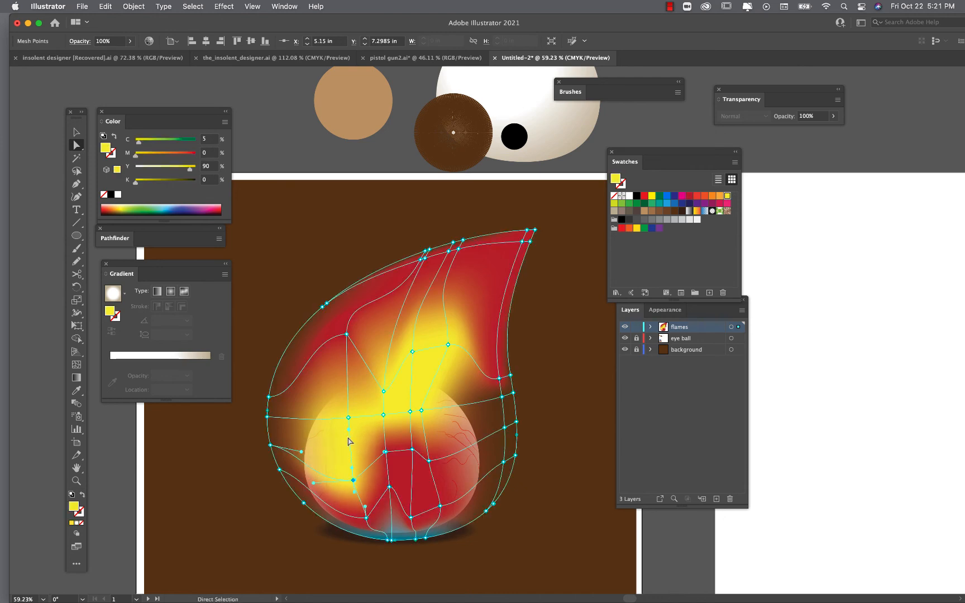
{"action": "left_click", "coordinate": [348, 418]}
{"action": "left_click_drag", "start_coordinate": [348, 418], "coordinate": [329, 377]}
{"action": "left_click_drag", "start_coordinate": [335, 433], "coordinate": [336, 449]}
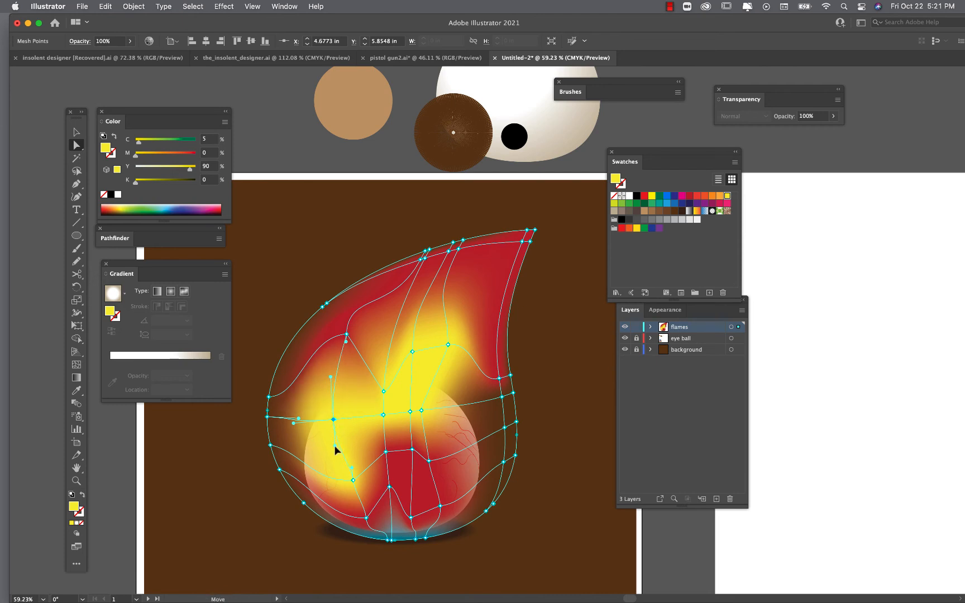
- Drag a mesh point on the flame's top edge upward, then undo the move
{"action": "left_click", "coordinate": [462, 241]}
{"action": "left_click_drag", "start_coordinate": [464, 242], "coordinate": [468, 222]}
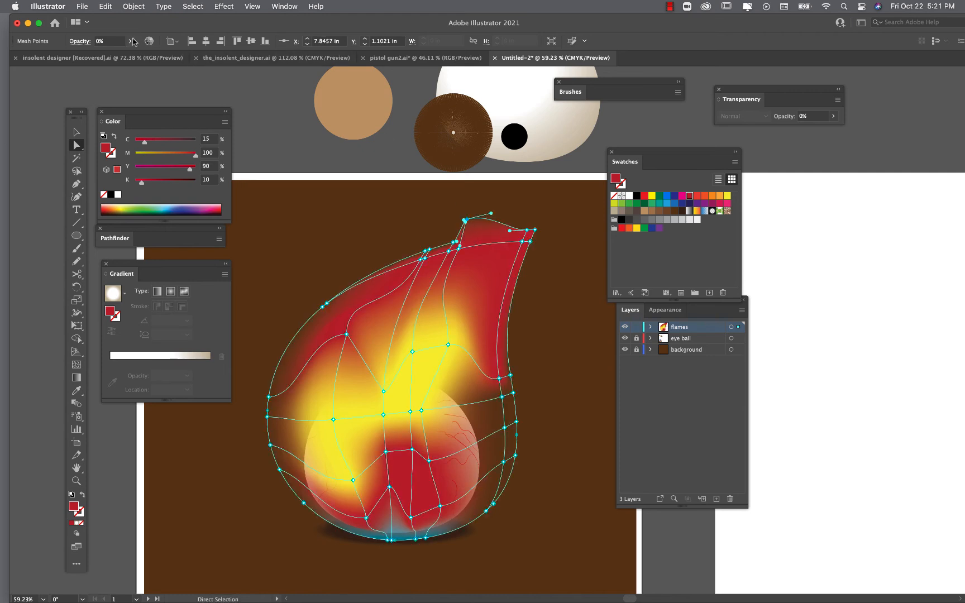
{"action": "left_click", "coordinate": [556, 251]}
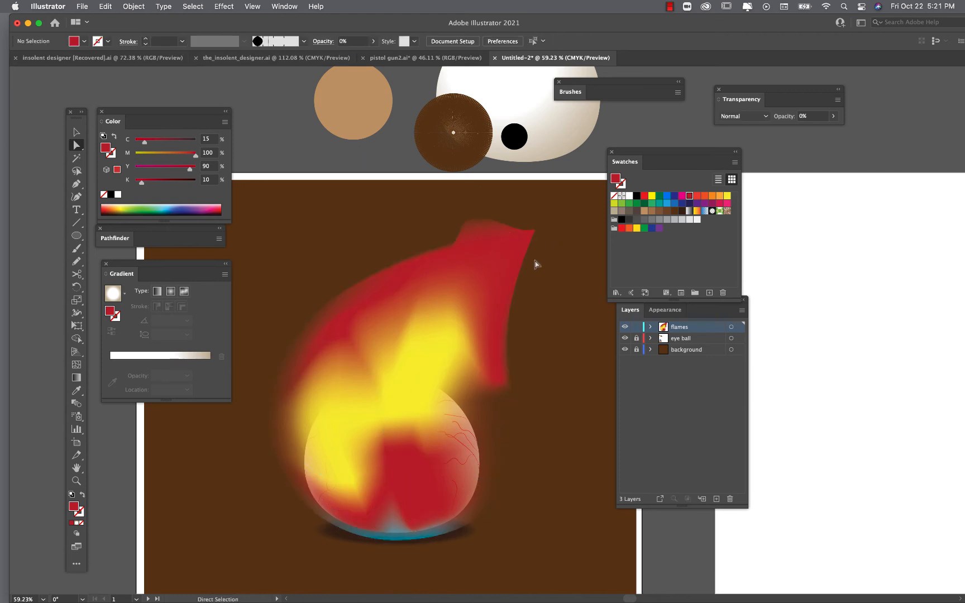
{"action": "key", "text": "super+z"}
{"action": "key", "text": "super+z"}
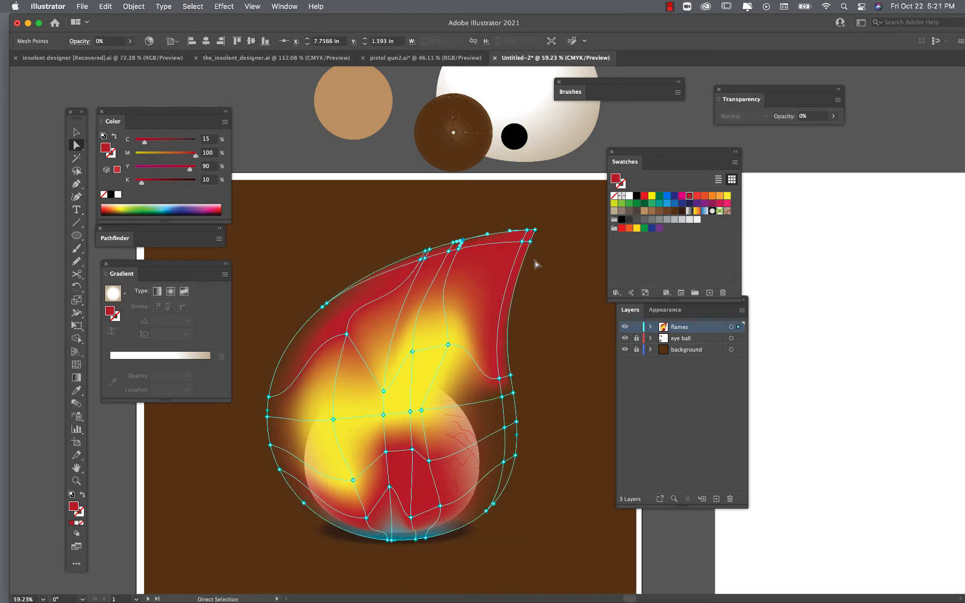
{"action": "left_click", "coordinate": [536, 264]}
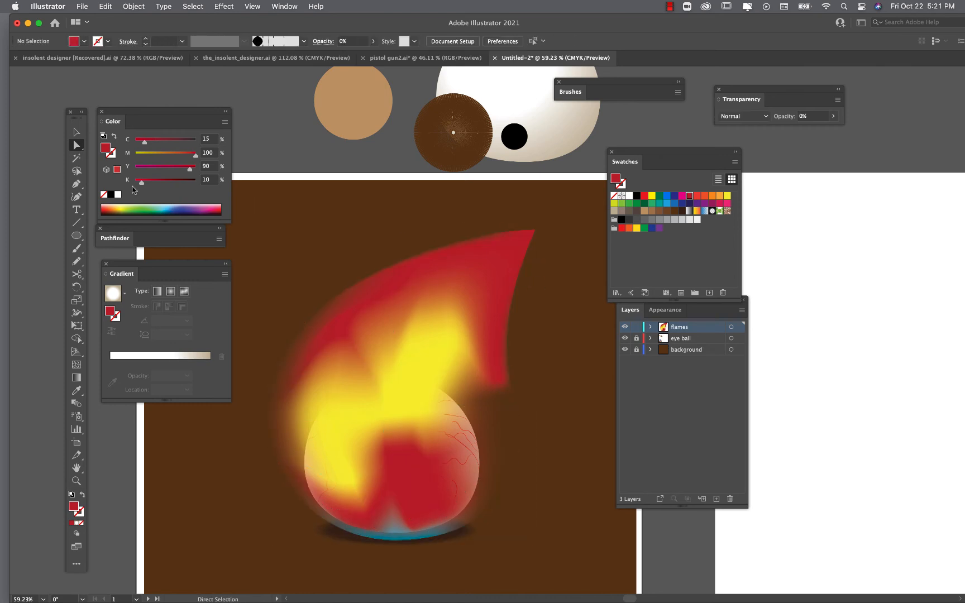
- Select the whole flame mesh and set its blend mode to Overlay in the Transparency panel
{"action": "key", "text": "v"}
{"action": "left_click", "coordinate": [478, 295]}
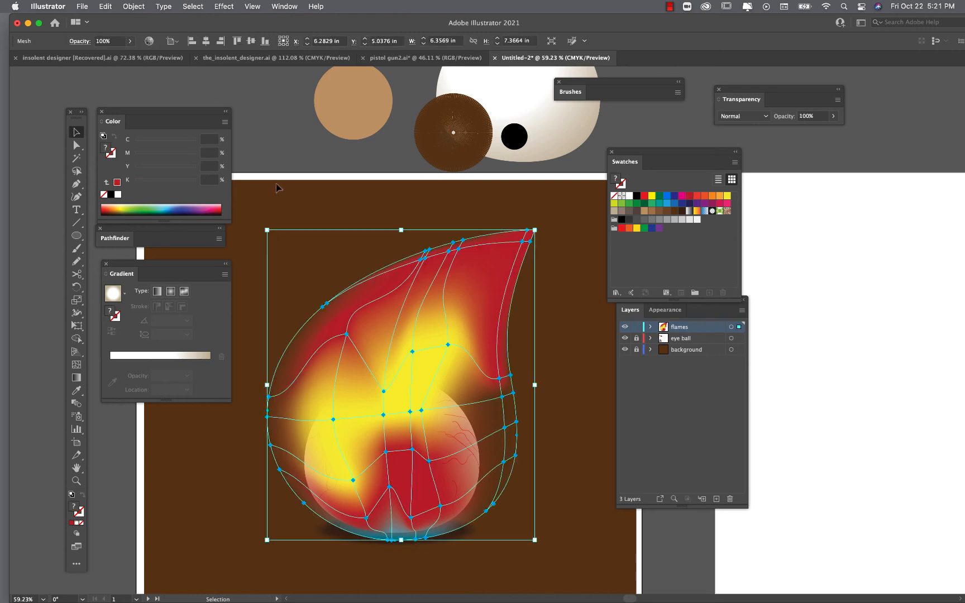
{"action": "left_click", "coordinate": [290, 6]}
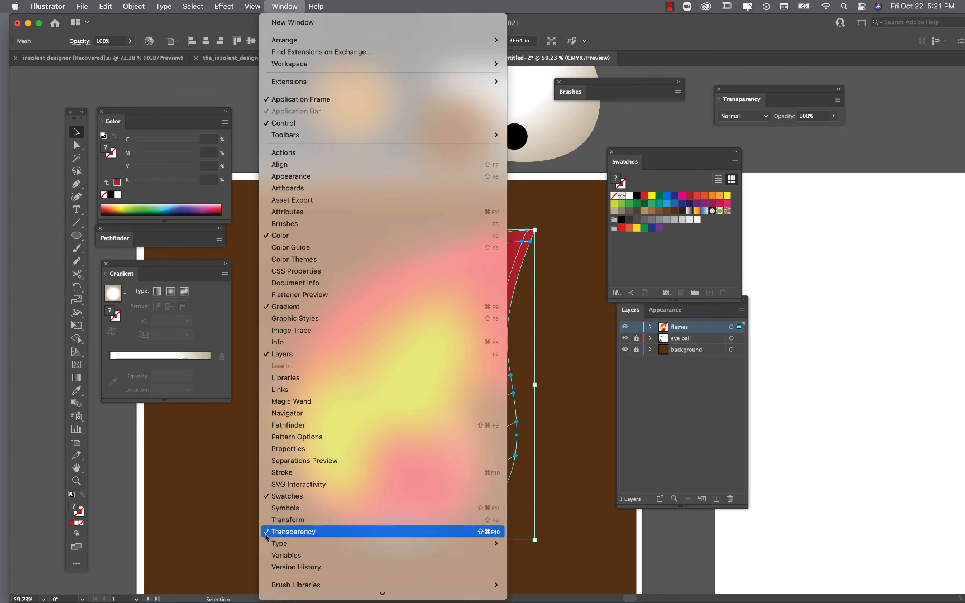
{"action": "left_click", "coordinate": [741, 96]}
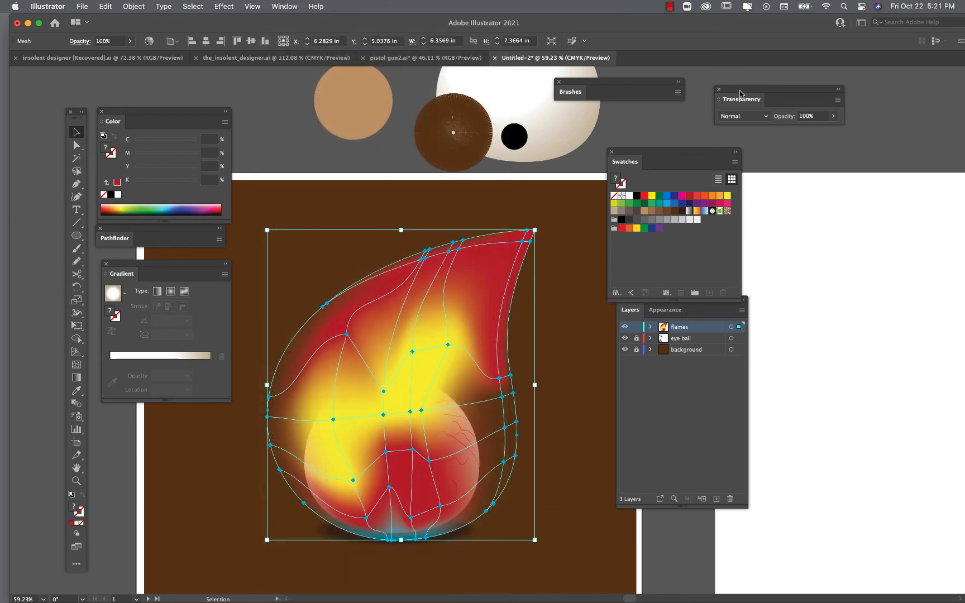
{"action": "left_click_drag", "start_coordinate": [739, 93], "coordinate": [301, 186]}
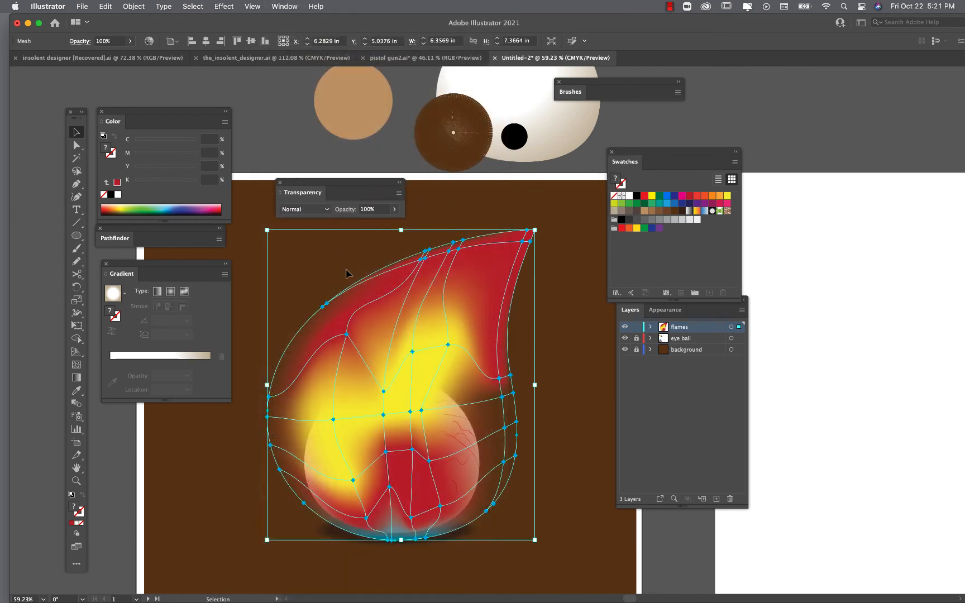
{"action": "left_click", "coordinate": [327, 210]}
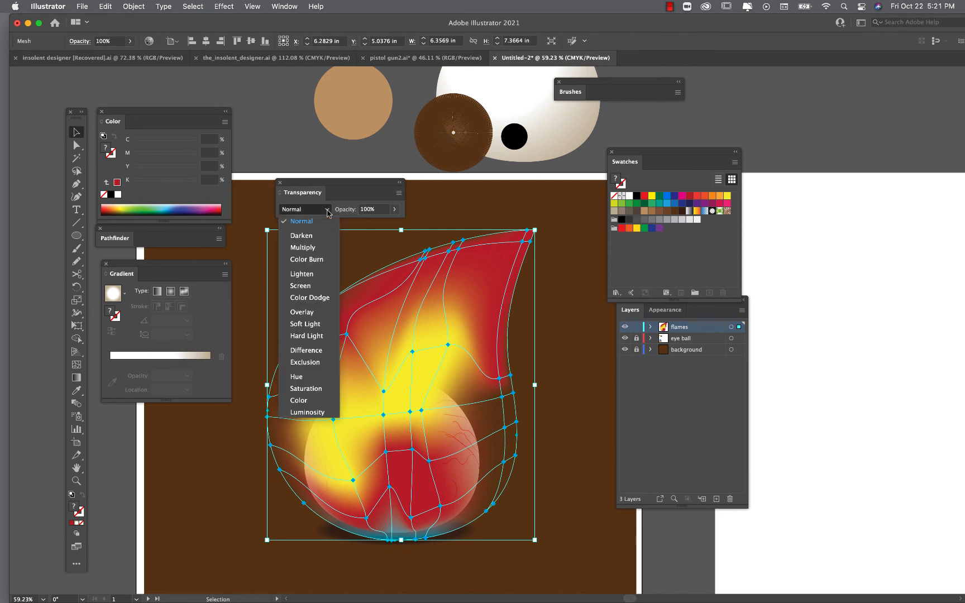
{"action": "left_click", "coordinate": [317, 313]}
{"action": "left_click_drag", "start_coordinate": [319, 183], "coordinate": [289, 117]}
{"action": "left_click", "coordinate": [408, 167]}
- Try the Soft Light blend mode on the flame
{"action": "scroll", "coordinate": [510, 480], "scroll_direction": "down", "scroll_amount": 4}
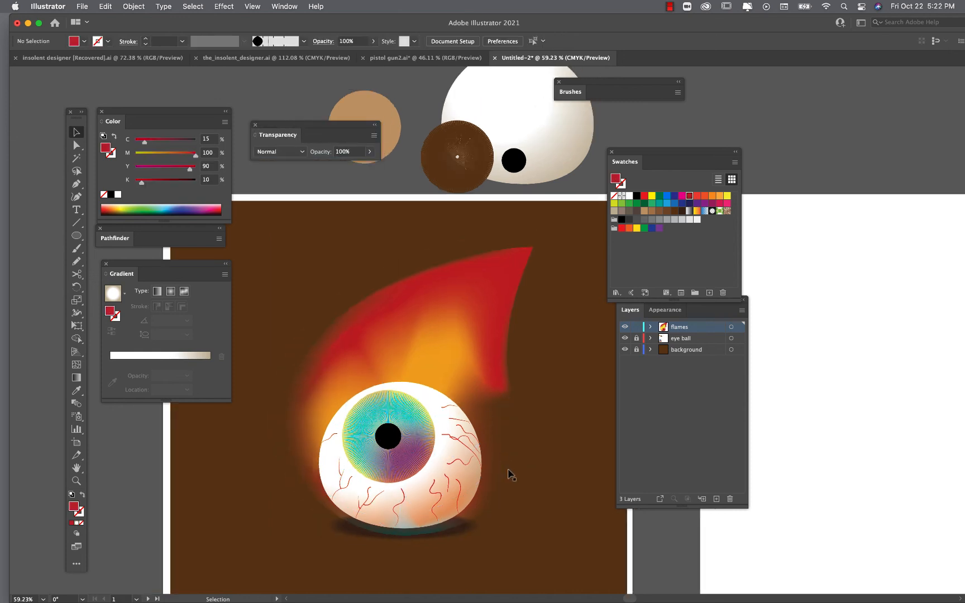
{"action": "scroll", "coordinate": [509, 481], "scroll_direction": "up", "scroll_amount": 4}
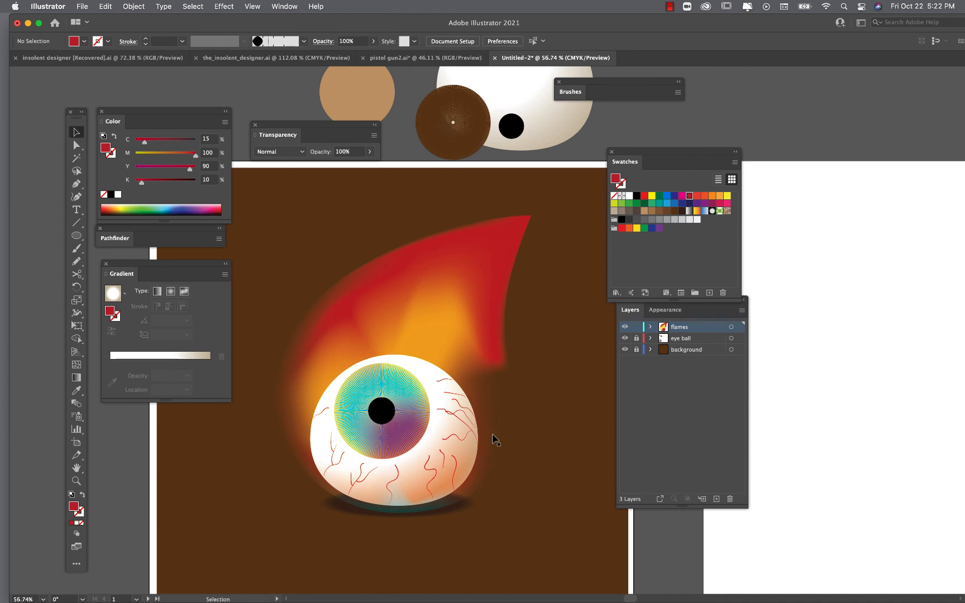
{"action": "left_click", "coordinate": [461, 330]}
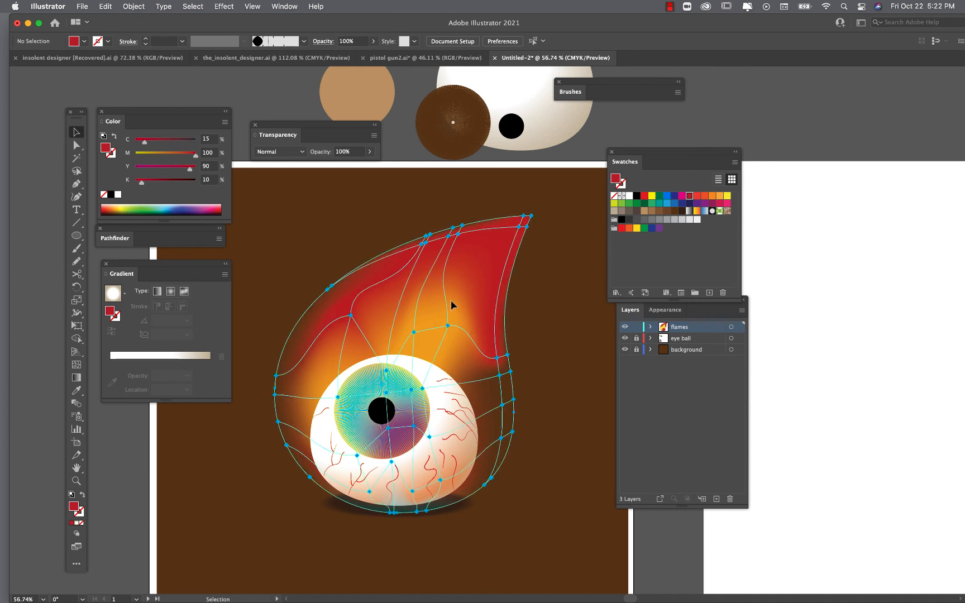
{"action": "left_click", "coordinate": [287, 152]}
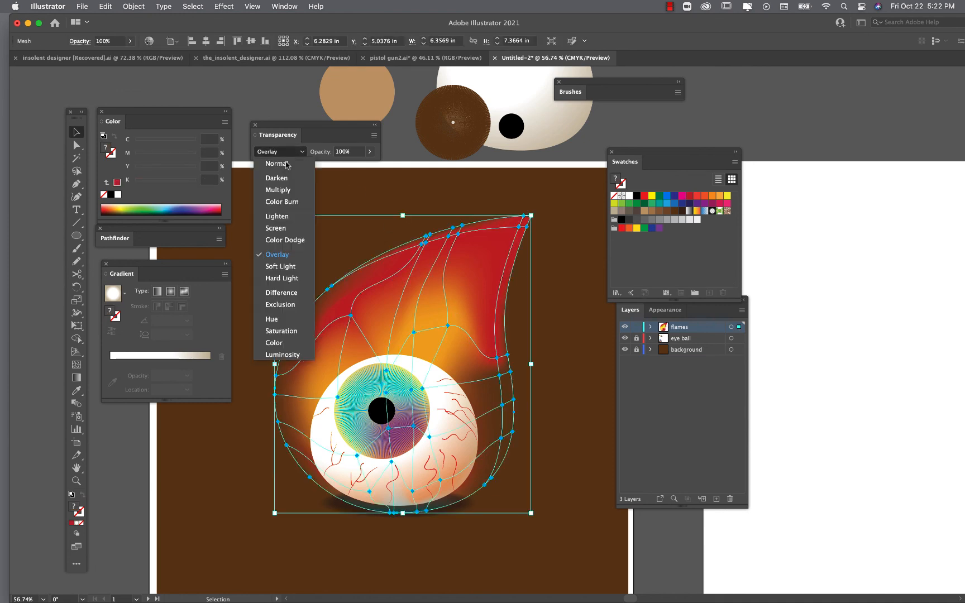
{"action": "left_click", "coordinate": [288, 266]}
{"action": "left_click", "coordinate": [265, 301]}
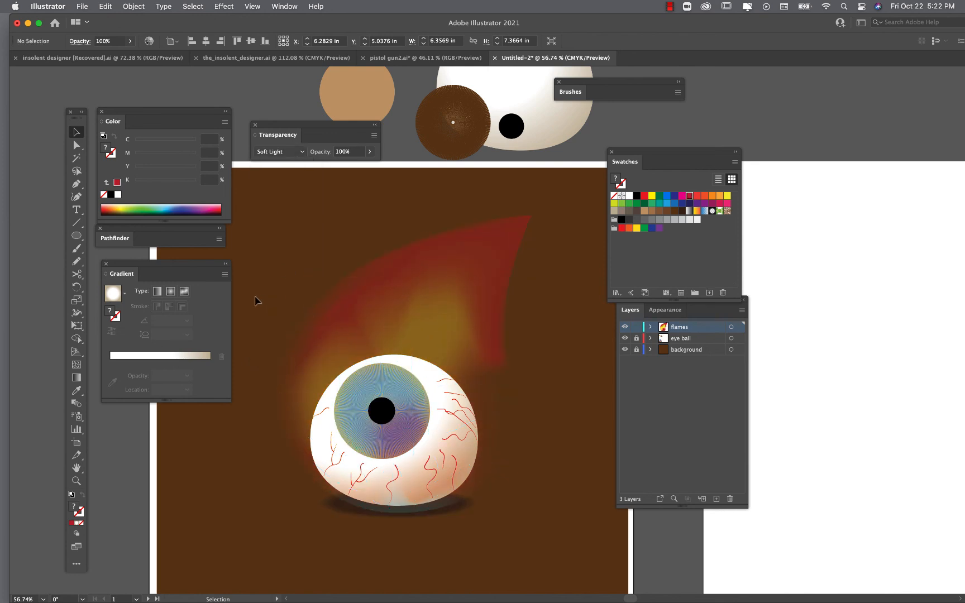
- Return the flame's blend mode to Overlay
{"action": "left_click", "coordinate": [352, 272]}
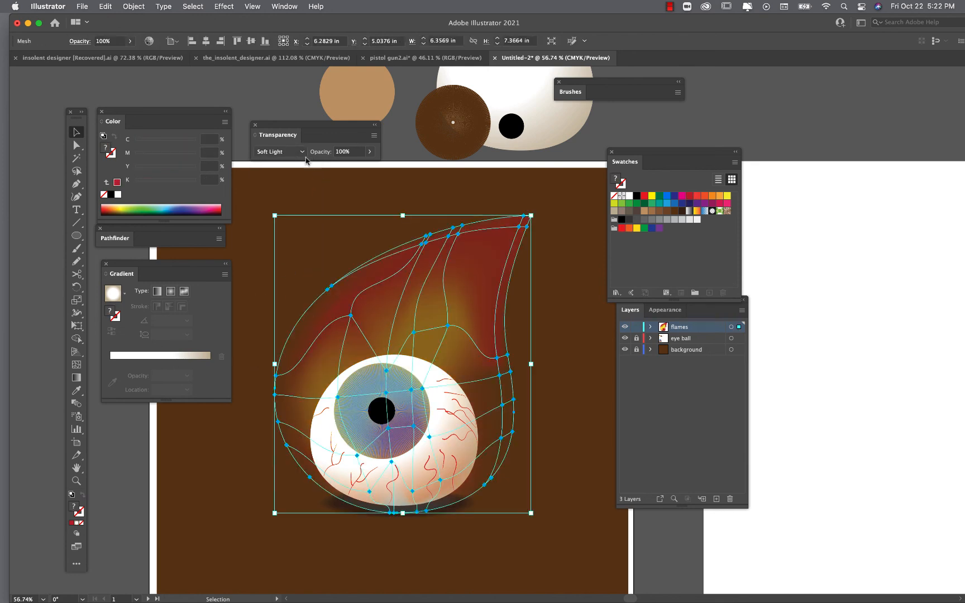
{"action": "left_click", "coordinate": [288, 152]}
{"action": "left_click", "coordinate": [297, 259]}
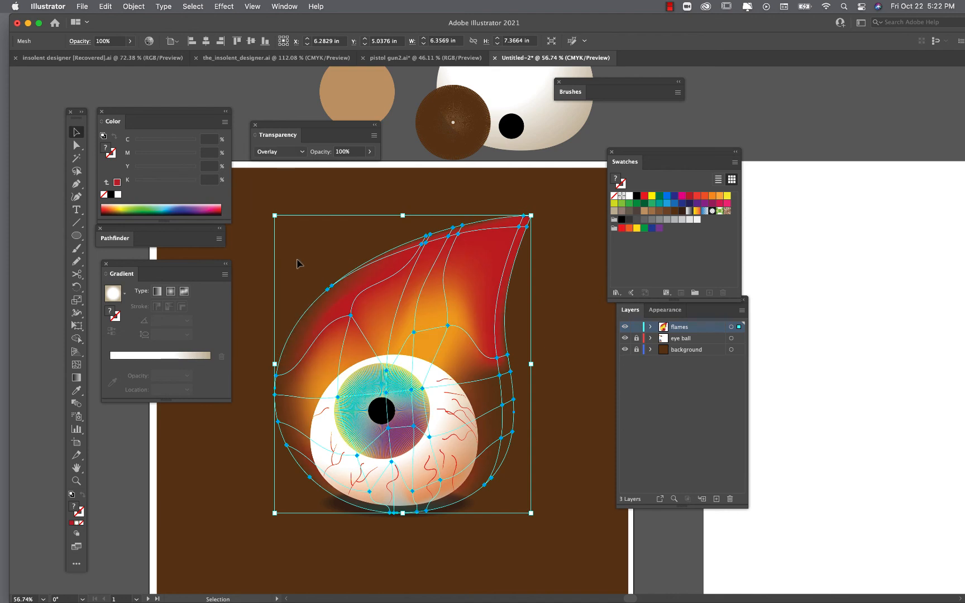
- Try the Exclusion blend mode on the flame
{"action": "left_click", "coordinate": [288, 152]}
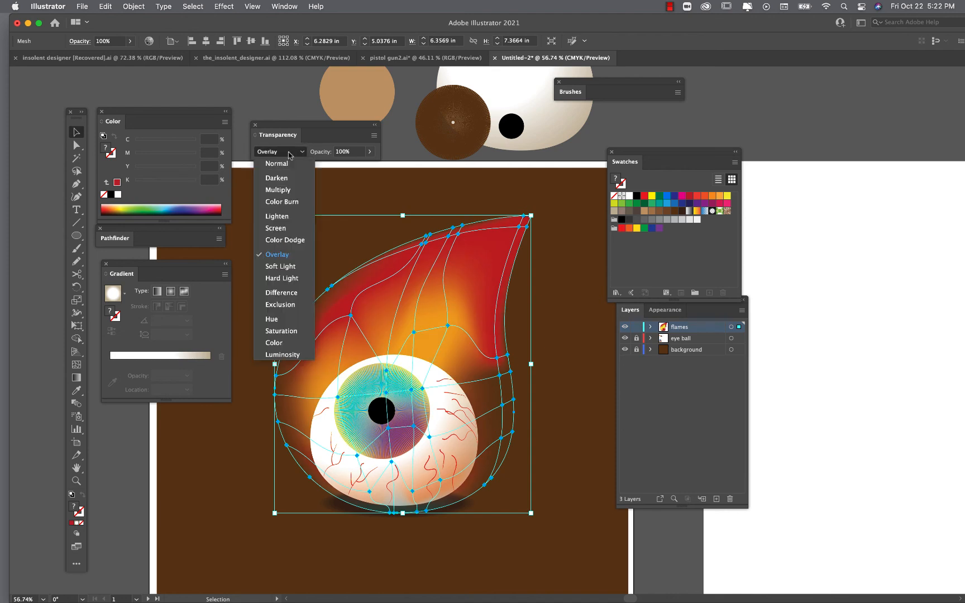
{"action": "left_click", "coordinate": [283, 307]}
{"action": "left_click", "coordinate": [258, 271]}
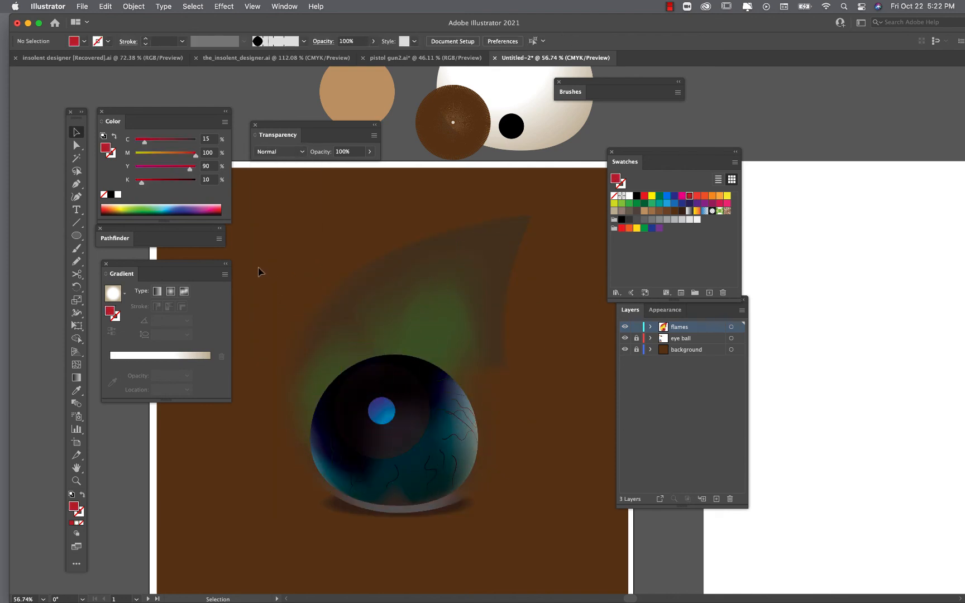
- Try the Hard Light blend mode on the flame
{"action": "left_click", "coordinate": [371, 279]}
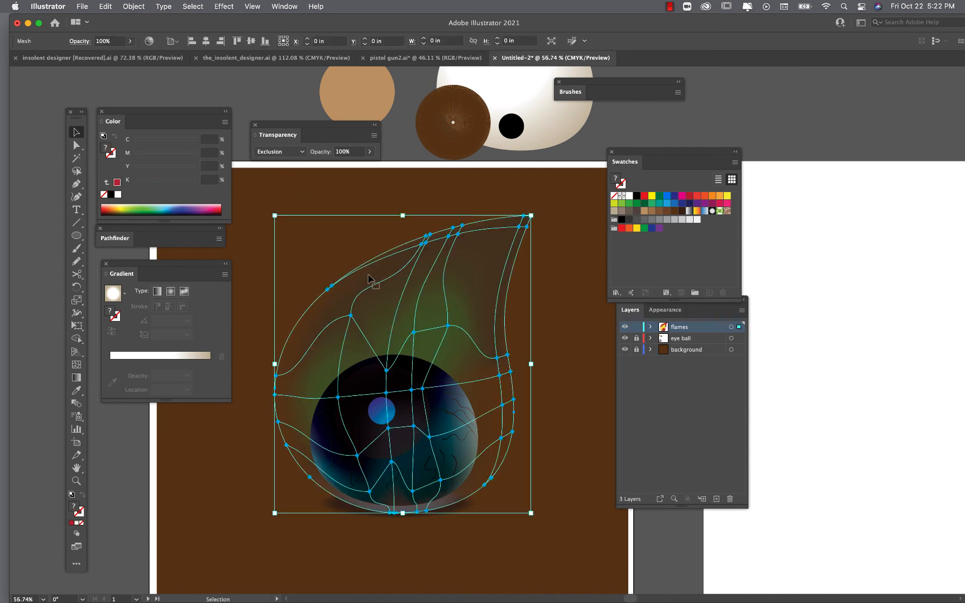
{"action": "left_click", "coordinate": [302, 152]}
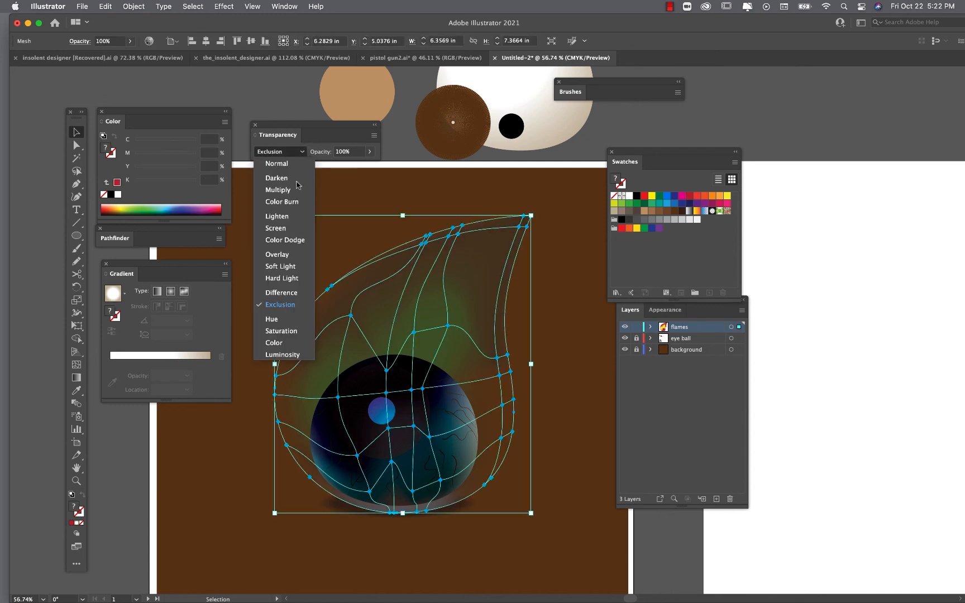
{"action": "left_click", "coordinate": [295, 279]}
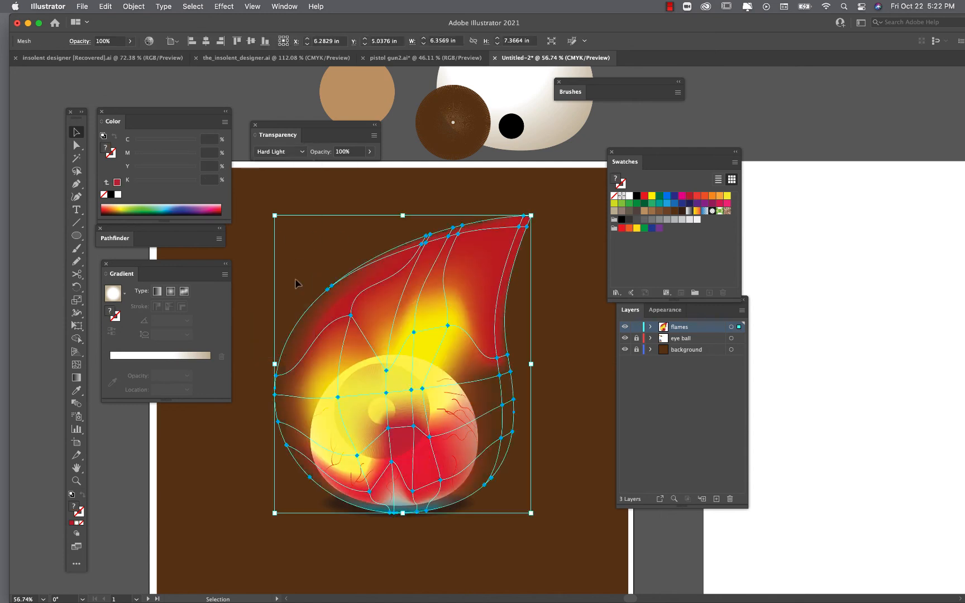
{"action": "left_click", "coordinate": [259, 258]}
- Set the flame's blend mode to Overlay again and pick the Mesh tool
{"action": "left_click", "coordinate": [413, 311]}
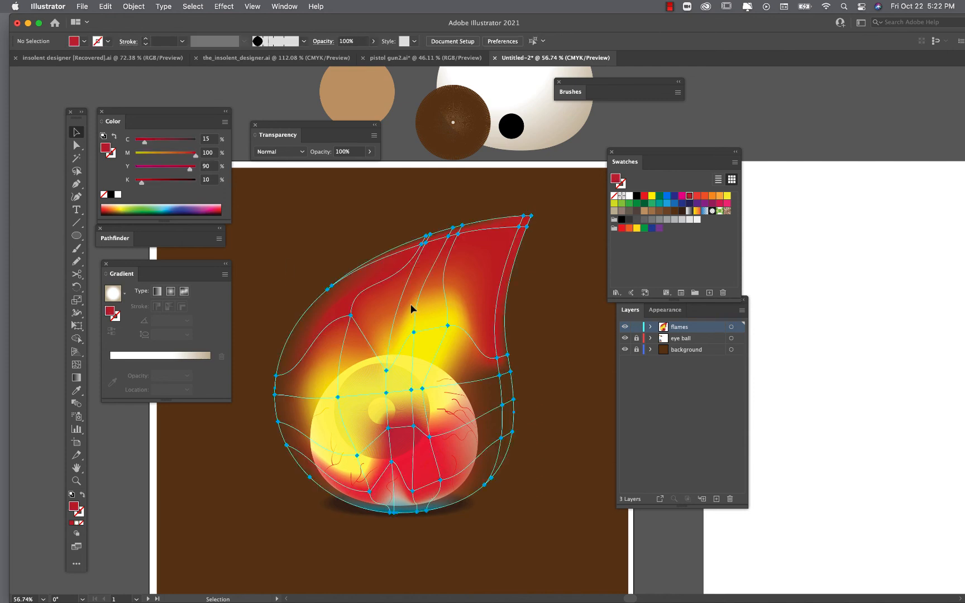
{"action": "left_click", "coordinate": [295, 152]}
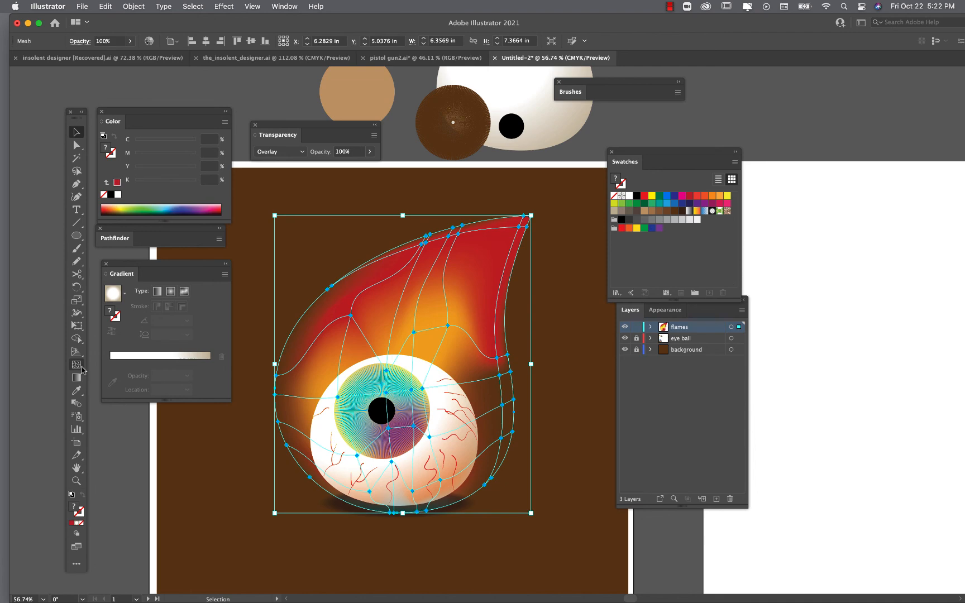
{"action": "left_click", "coordinate": [77, 364]}
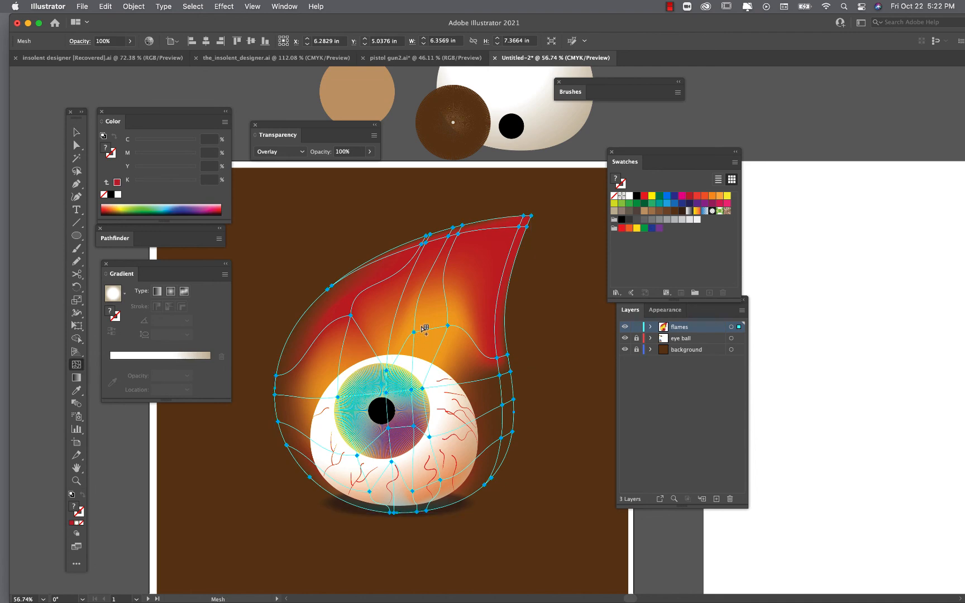
{"action": "scroll", "coordinate": [450, 286], "scroll_direction": "up", "scroll_amount": 5}
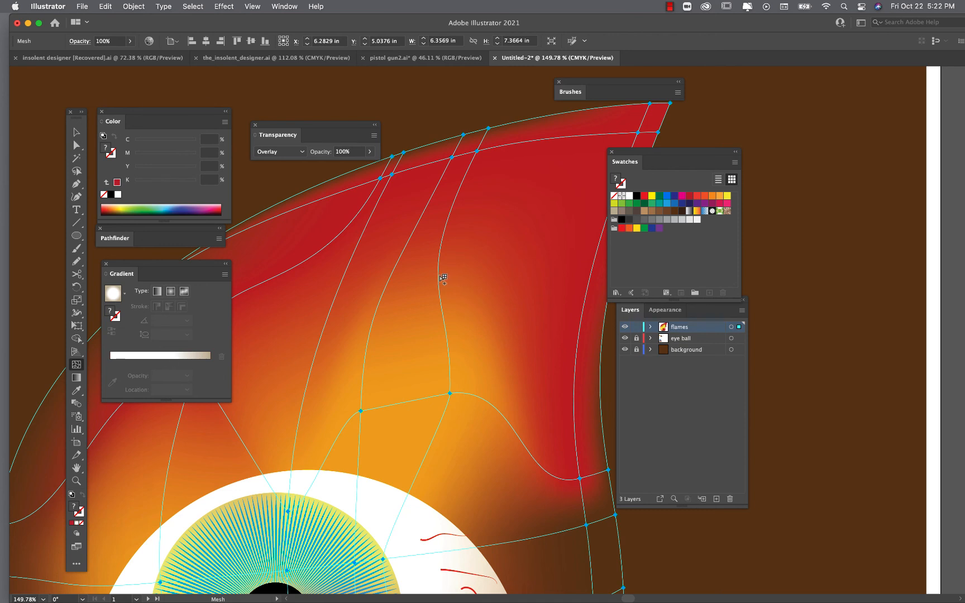
{"action": "left_click", "coordinate": [439, 276]}
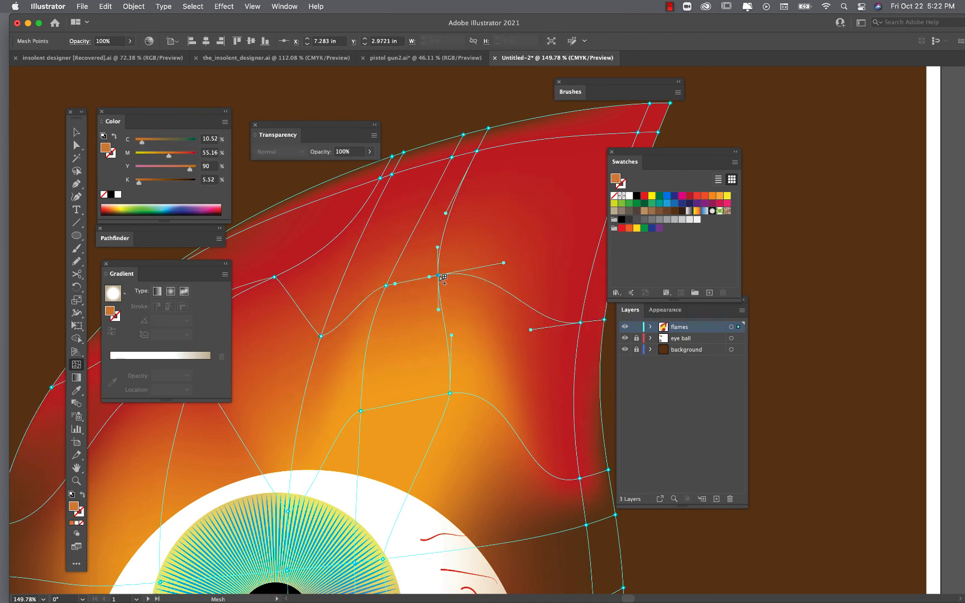
{"action": "key", "text": "super+z"}
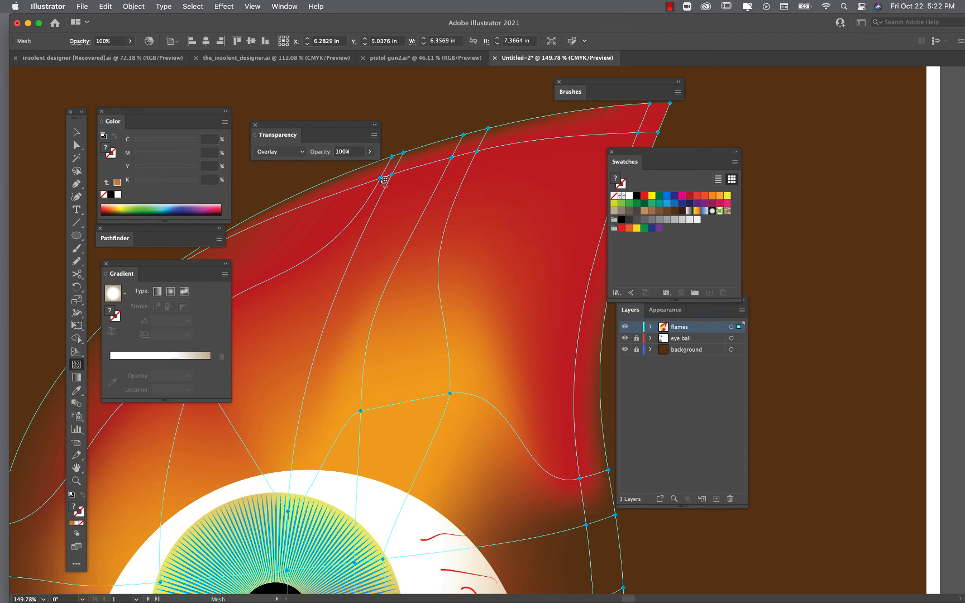
- Delete the mesh line at the flame's upper-left edge to remove the red there
{"action": "left_click", "coordinate": [381, 178], "text": "alt"}
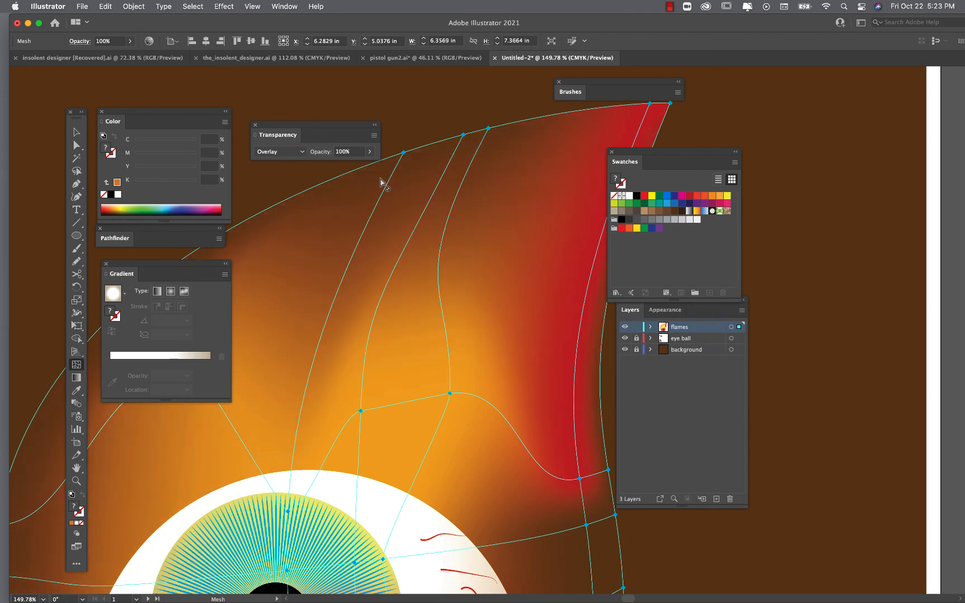
{"action": "key", "text": "super+0"}
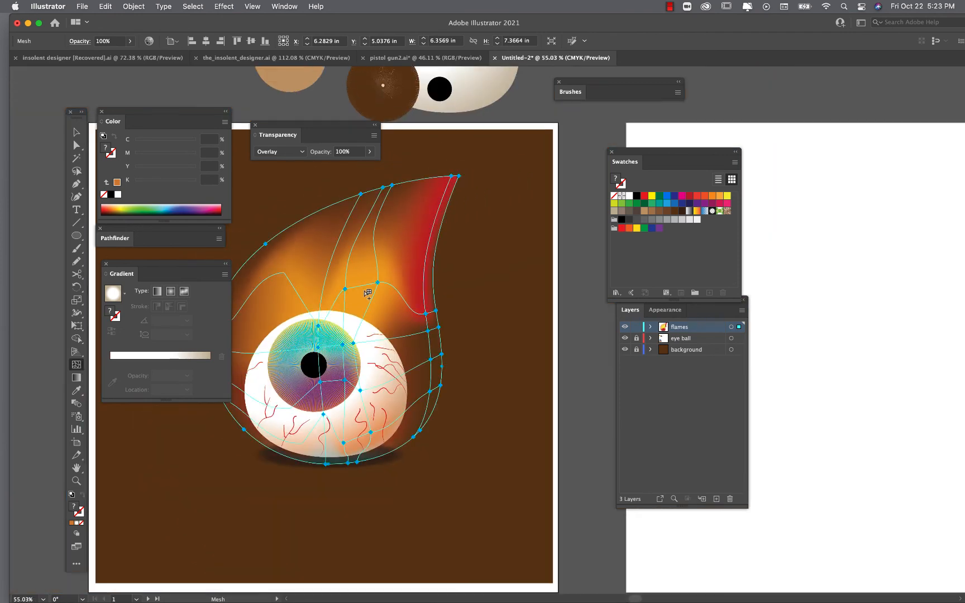
{"action": "scroll", "coordinate": [366, 293], "scroll_direction": "left", "scroll_amount": 2}
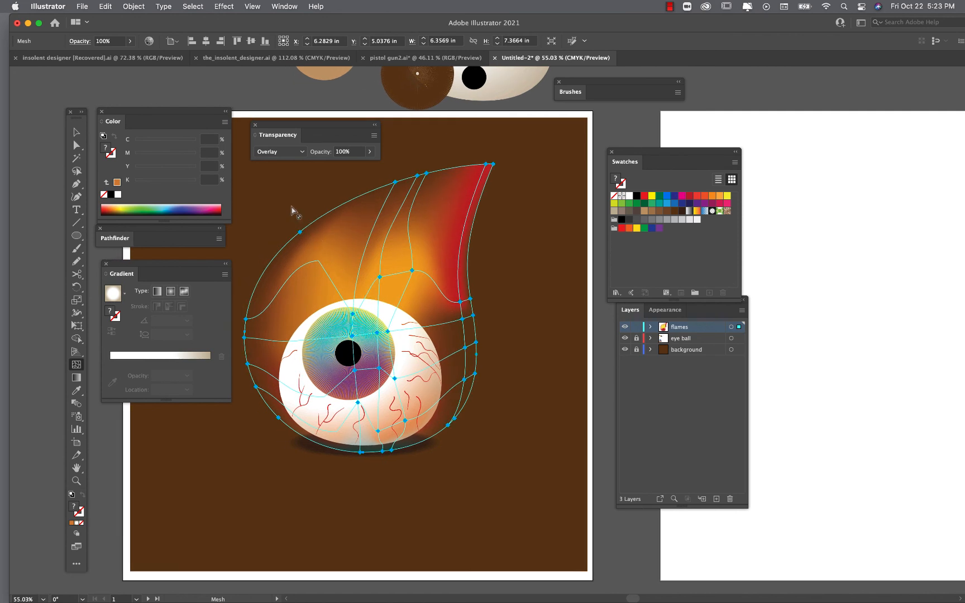
- Switch to the Direct Selection tool and deselect everything to review the finished flame
{"action": "left_click", "coordinate": [76, 145]}
{"action": "left_click", "coordinate": [516, 372]}
{"action": "scroll", "coordinate": [511, 390], "scroll_direction": "down", "scroll_amount": 3}
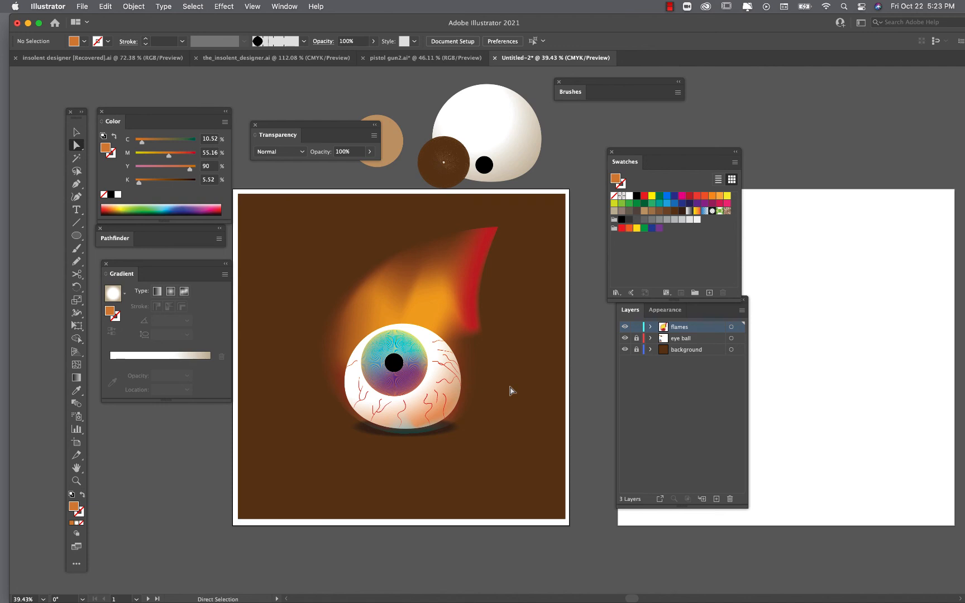
{"action": "scroll", "coordinate": [489, 352], "scroll_direction": "up", "scroll_amount": 2}
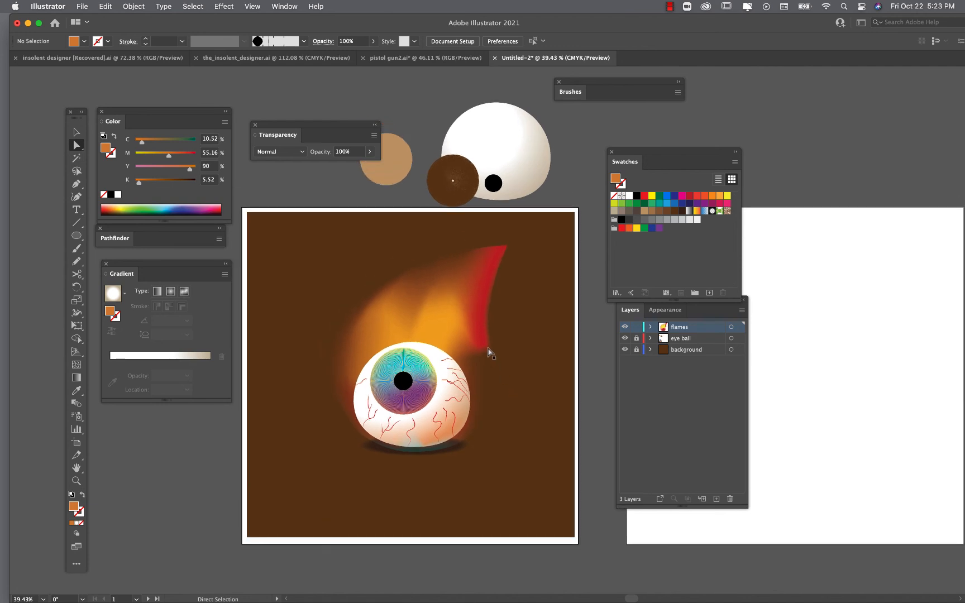
{"action": "scroll", "coordinate": [489, 352], "scroll_direction": "up", "scroll_amount": 2}
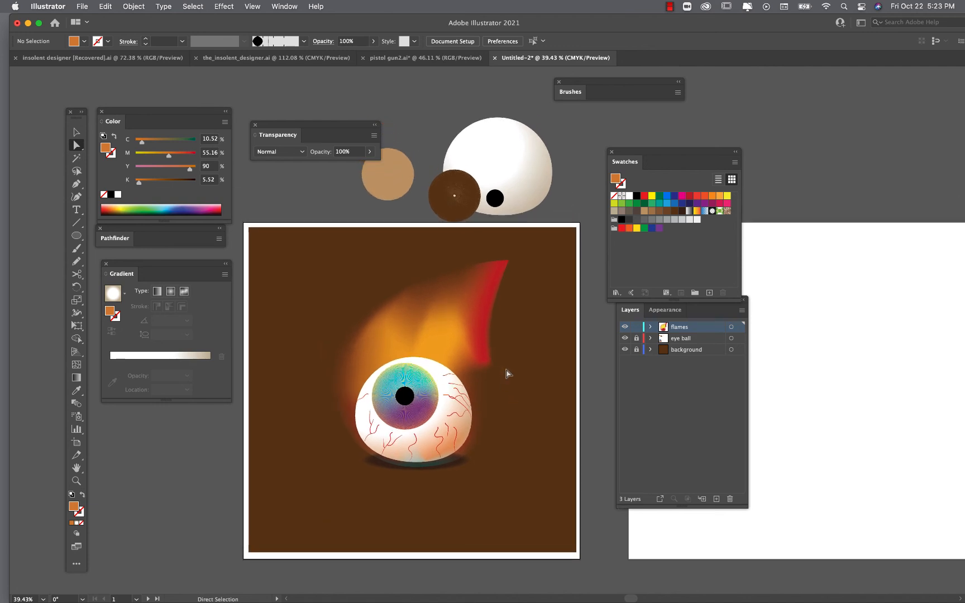